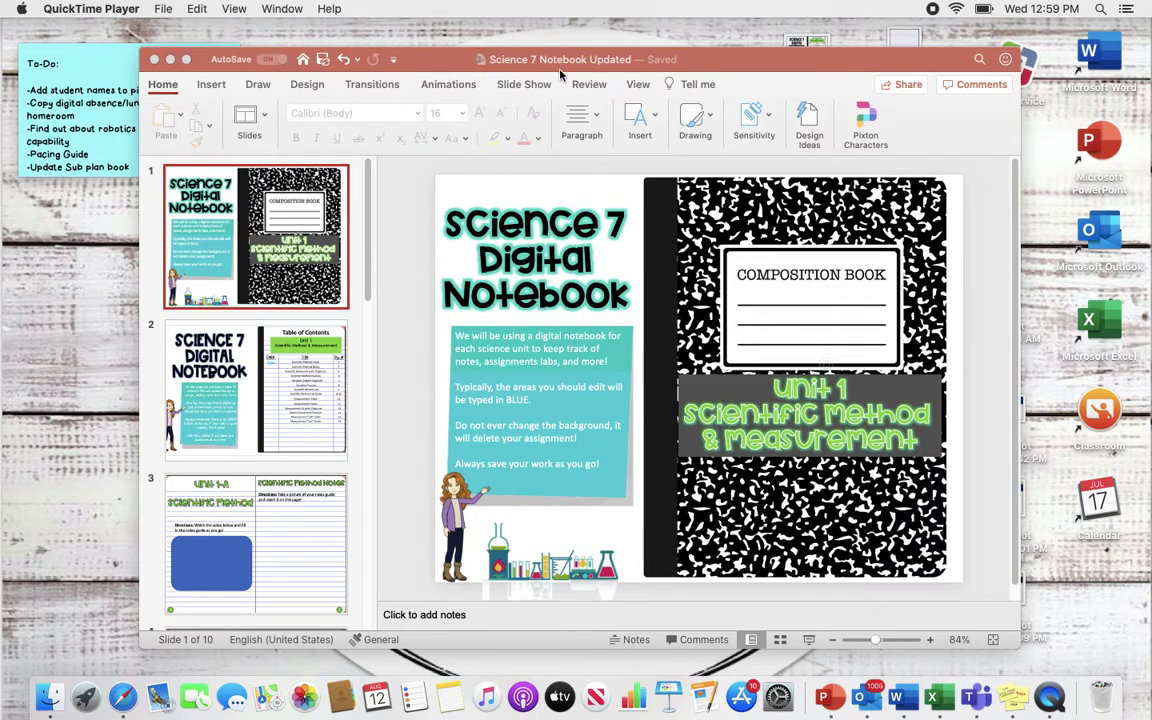
Maximize the notebook window and confirm Page Setup shows an 11 × 8.5 in slide size
{"action": "left_click", "coordinate": [187, 62]}
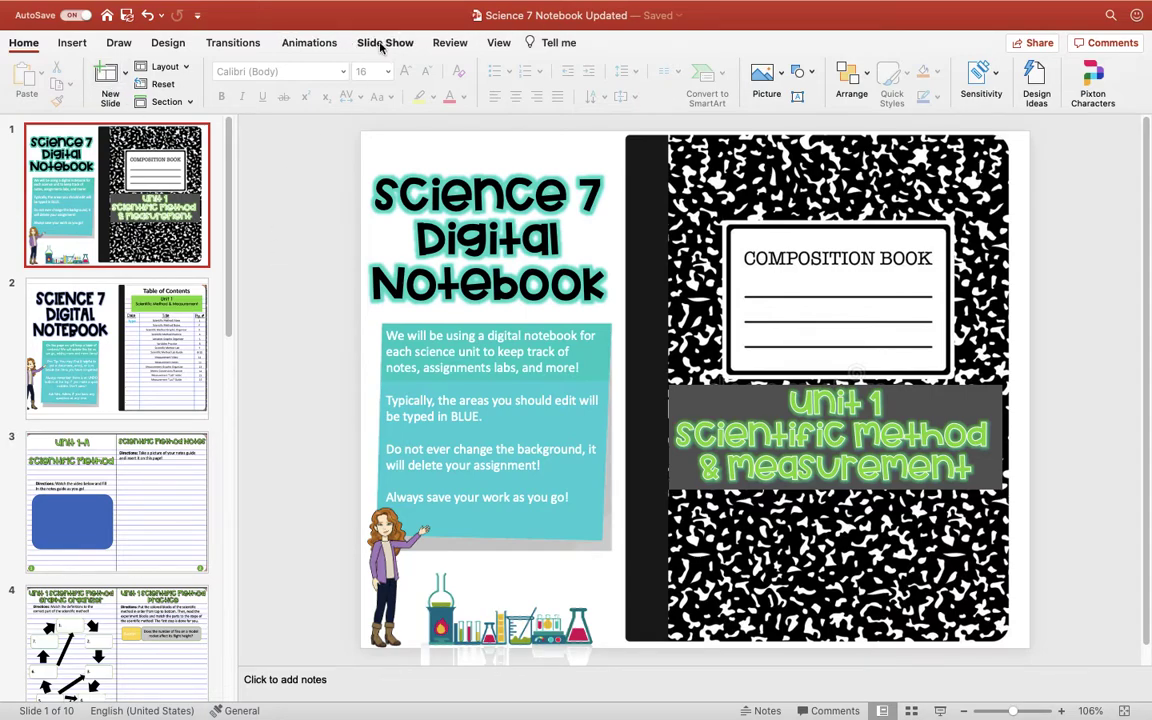
{"action": "left_click", "coordinate": [167, 43]}
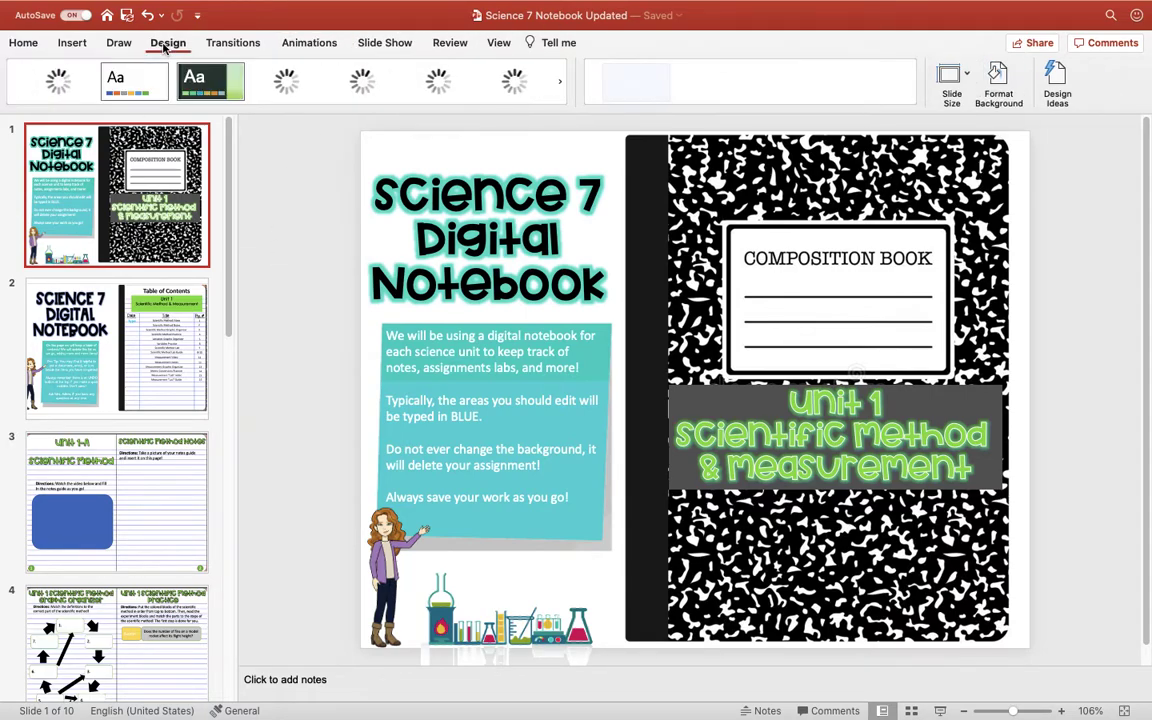
{"action": "left_click", "coordinate": [957, 82]}
{"action": "left_click", "coordinate": [958, 150]}
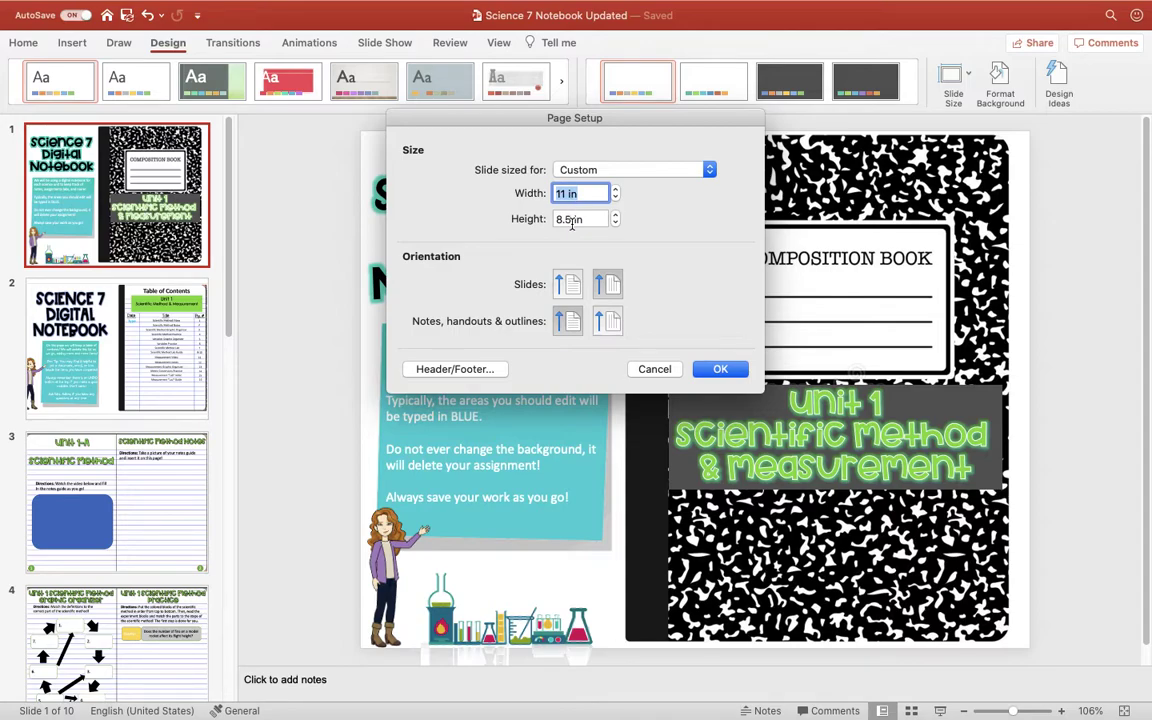
{"action": "left_click", "coordinate": [720, 369]}
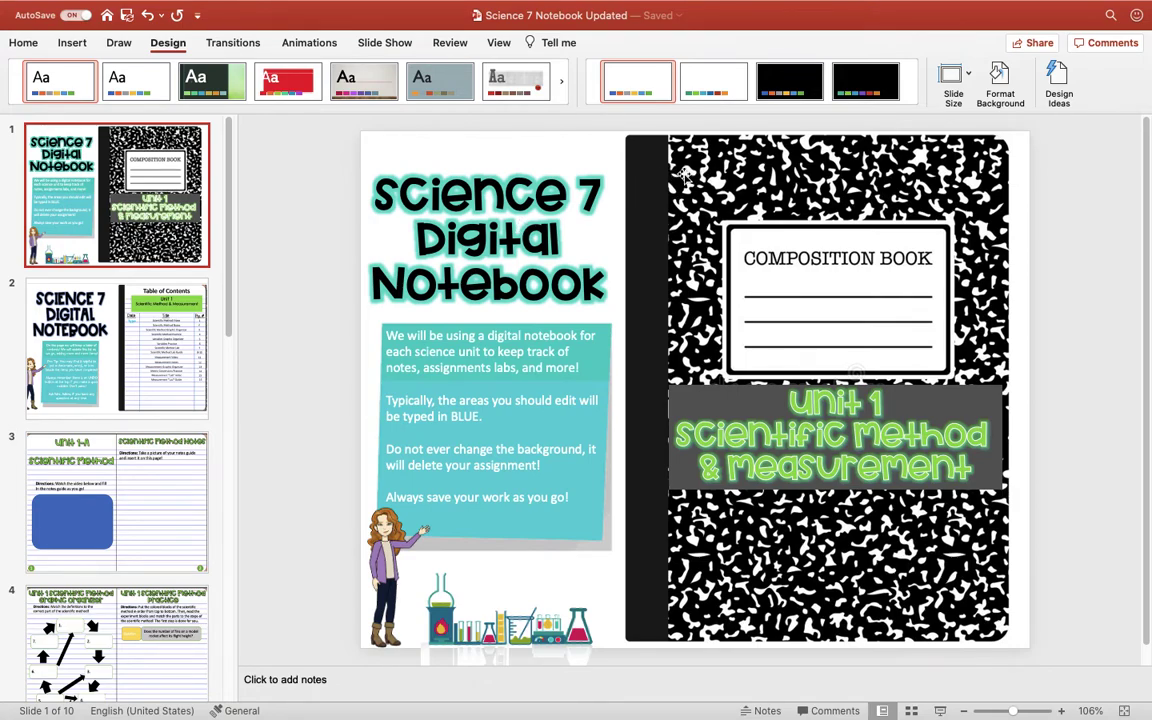
Drag the Unit 1 Scientific Method & Measurement title box a few pixels higher on the cover
{"action": "left_click_drag", "start_coordinate": [683, 174], "coordinate": [684, 176]}
{"action": "left_click", "coordinate": [433, 175]}
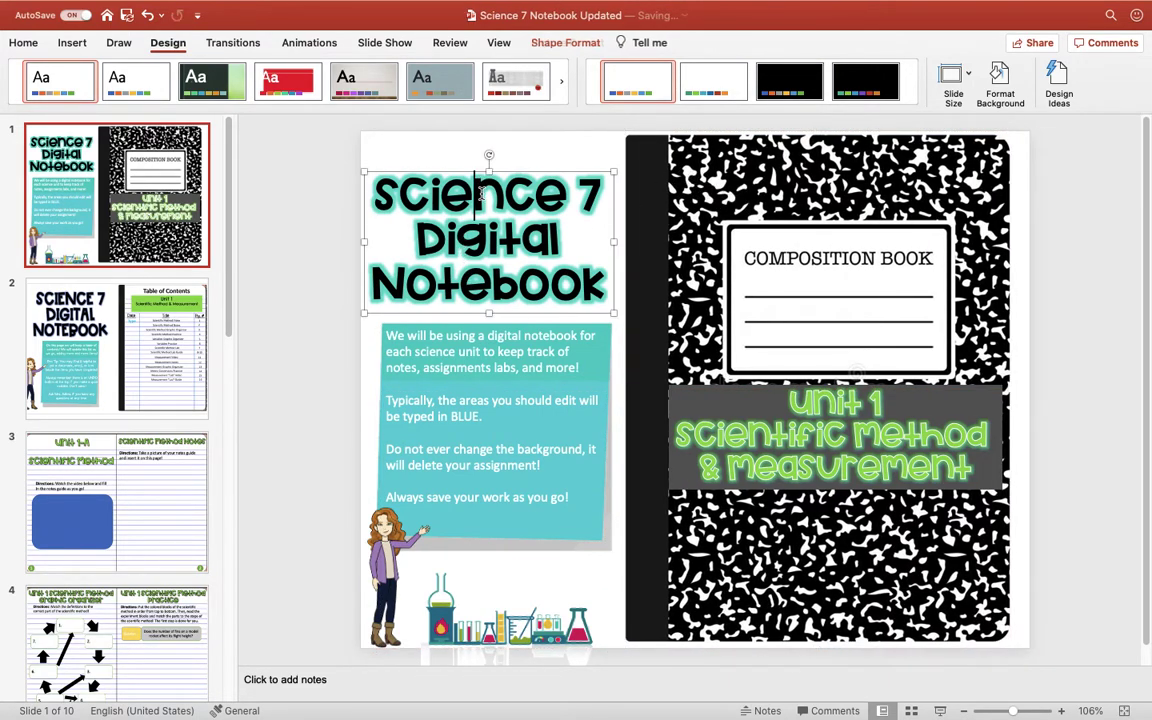
{"action": "left_click", "coordinate": [506, 465]}
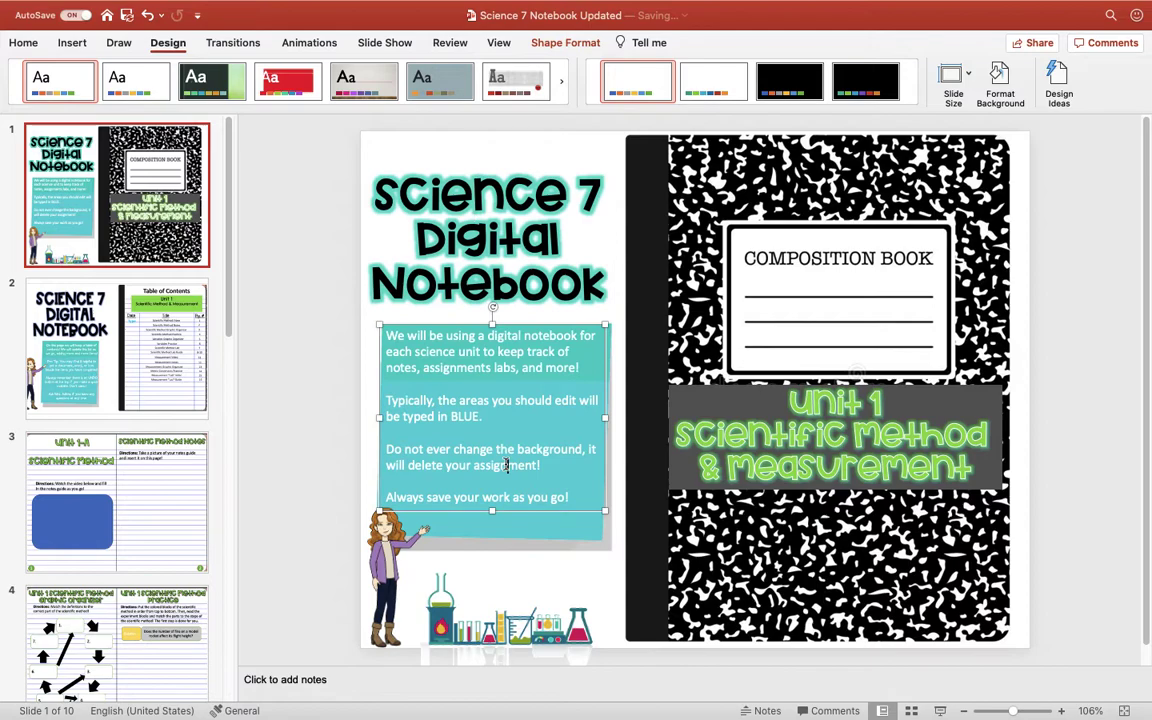
{"action": "left_click", "coordinate": [545, 530]}
{"action": "left_click", "coordinate": [732, 403]}
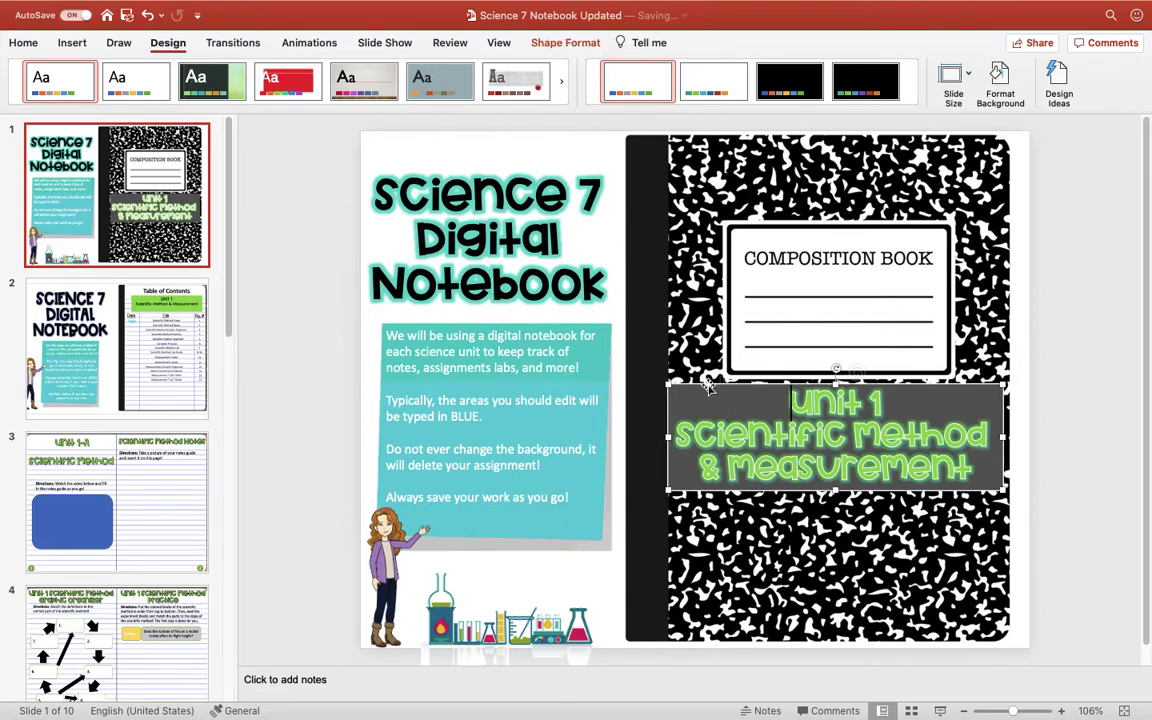
{"action": "mouse_move", "coordinate": [711, 381]}
{"action": "left_mouse_down"}
{"action": "mouse_move", "coordinate": [641, 405]}
{"action": "mouse_move", "coordinate": [718, 381]}
{"action": "mouse_move", "coordinate": [712, 392]}
{"action": "mouse_move", "coordinate": [708, 379]}
{"action": "left_mouse_up"}
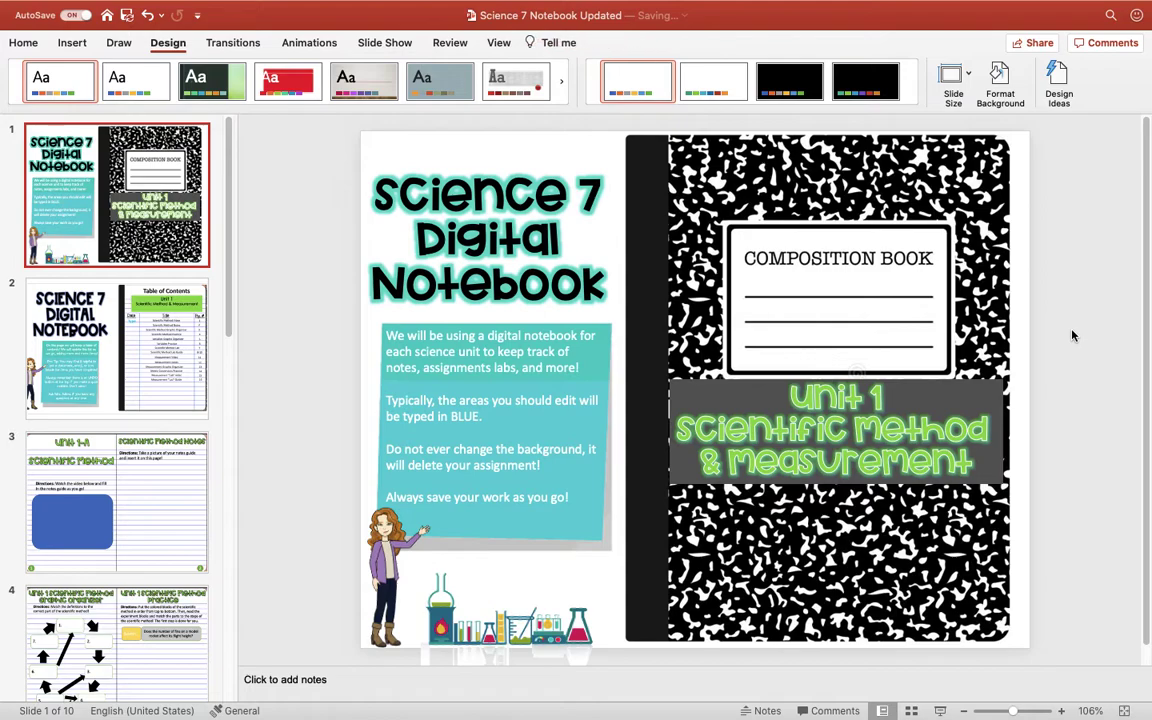
{"action": "left_click", "coordinate": [481, 614]}
{"action": "left_click", "coordinate": [316, 458]}
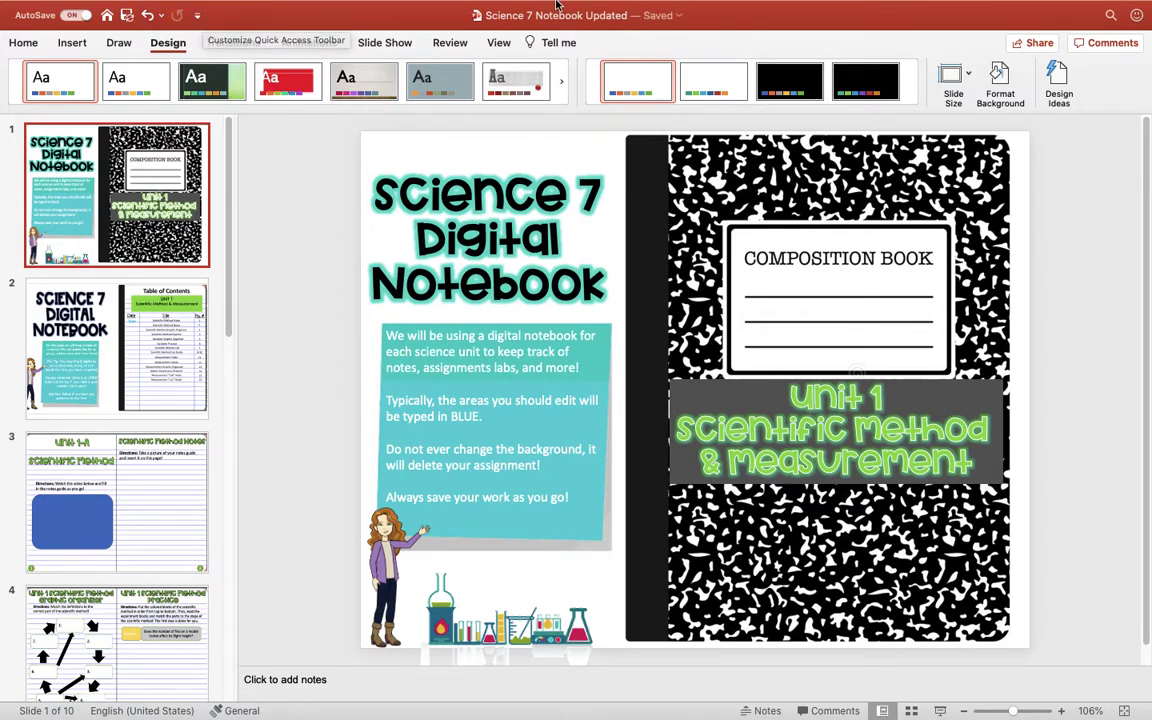
Search 'screenshot' in Spotlight to launch the macOS Screenshot tool
{"action": "mouse_move", "coordinate": [205, 4]}
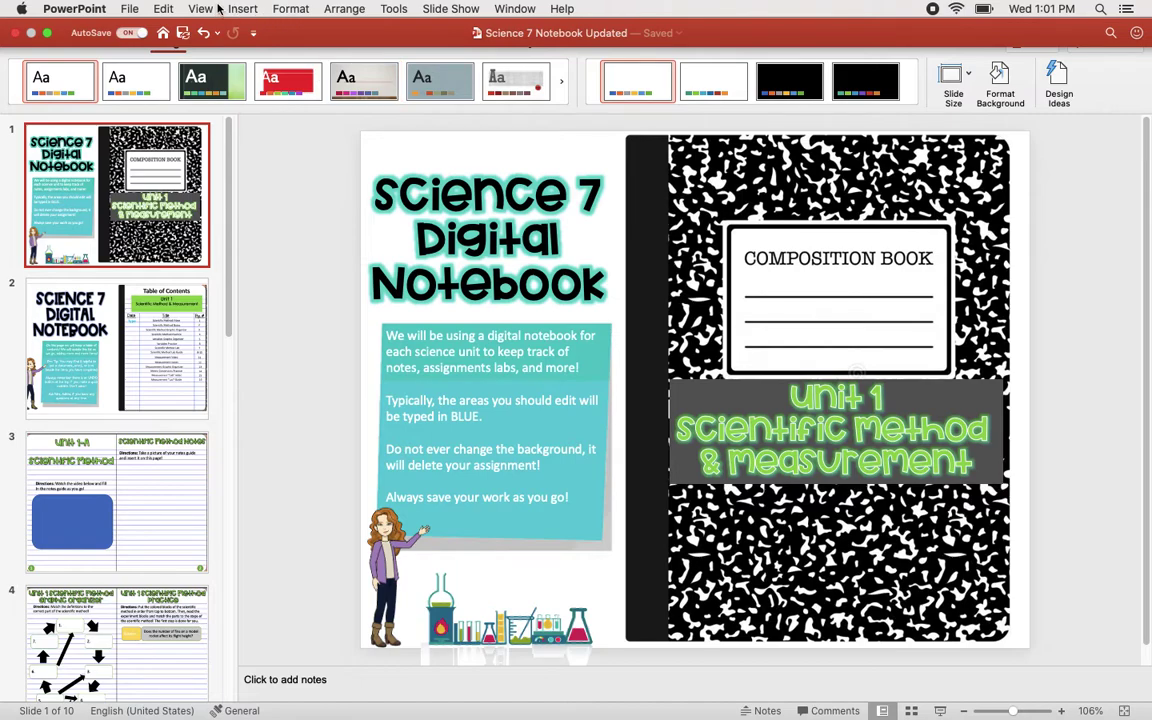
{"action": "left_click", "coordinate": [1100, 10]}
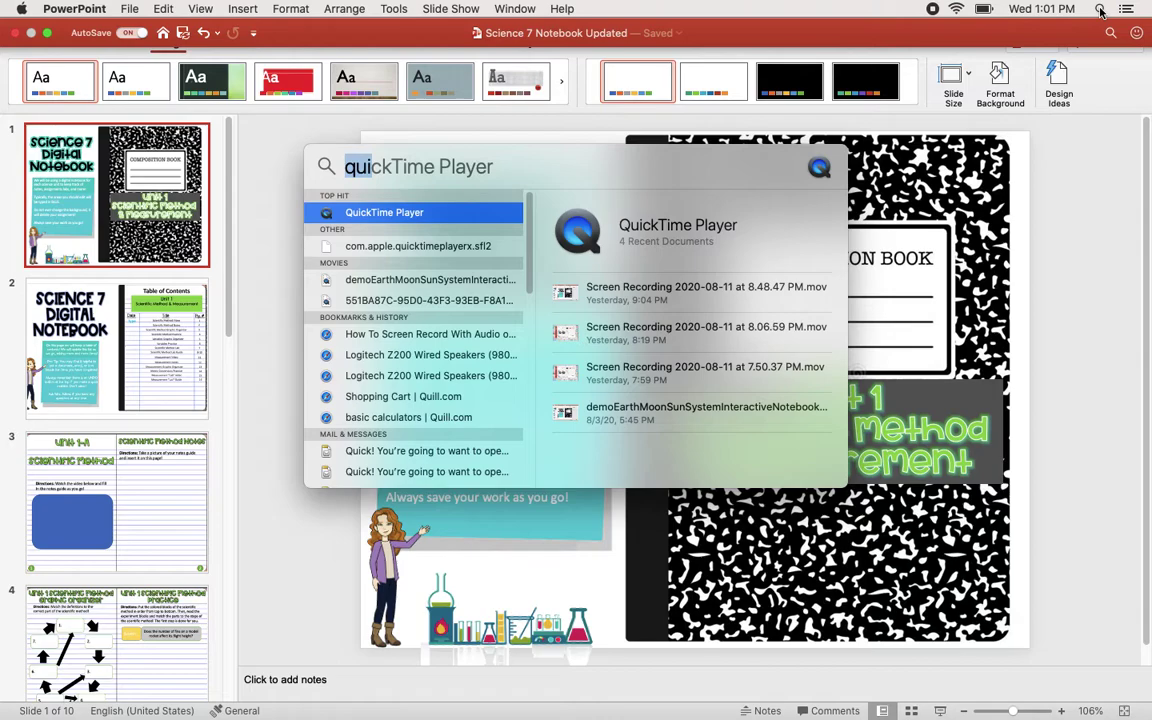
{"action": "key", "text": "BackSpace"}
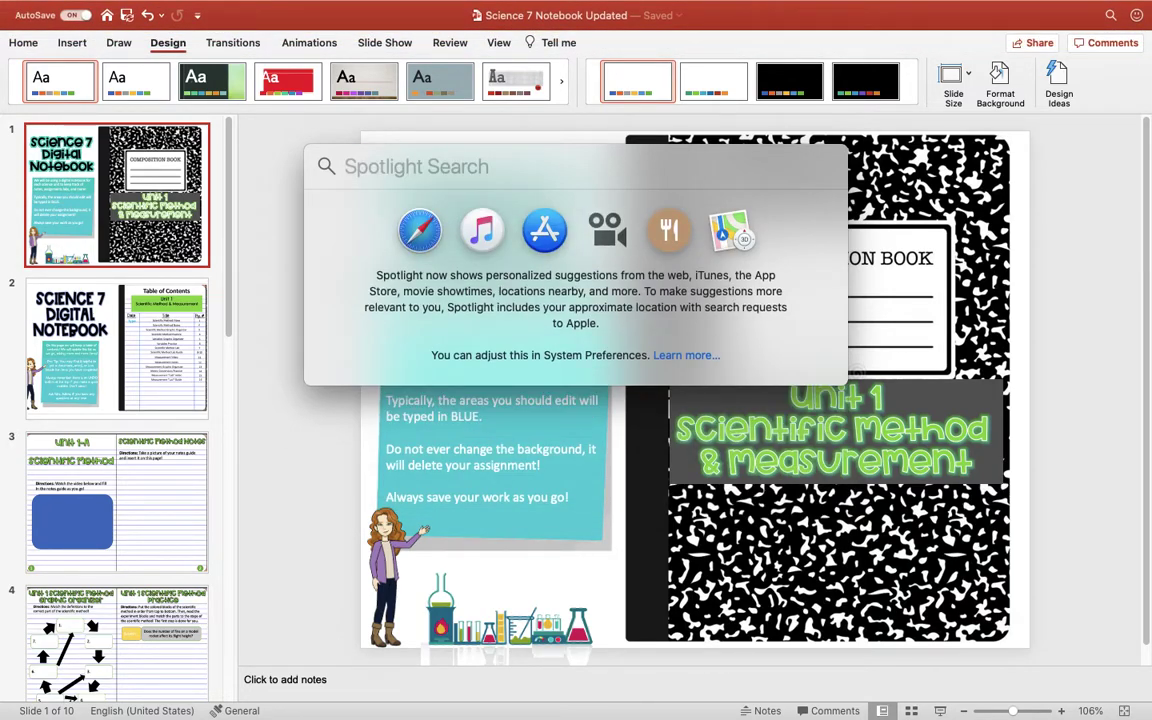
{"action": "type", "text": "screenshot"}
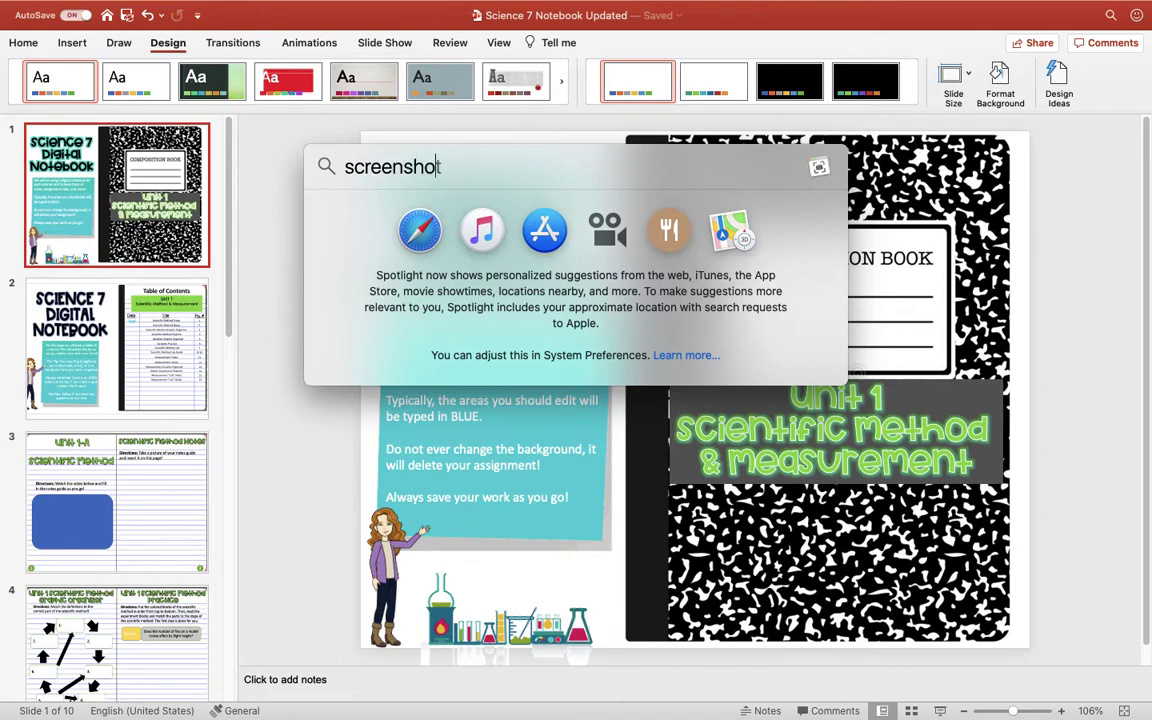
{"action": "key", "text": "Return"}
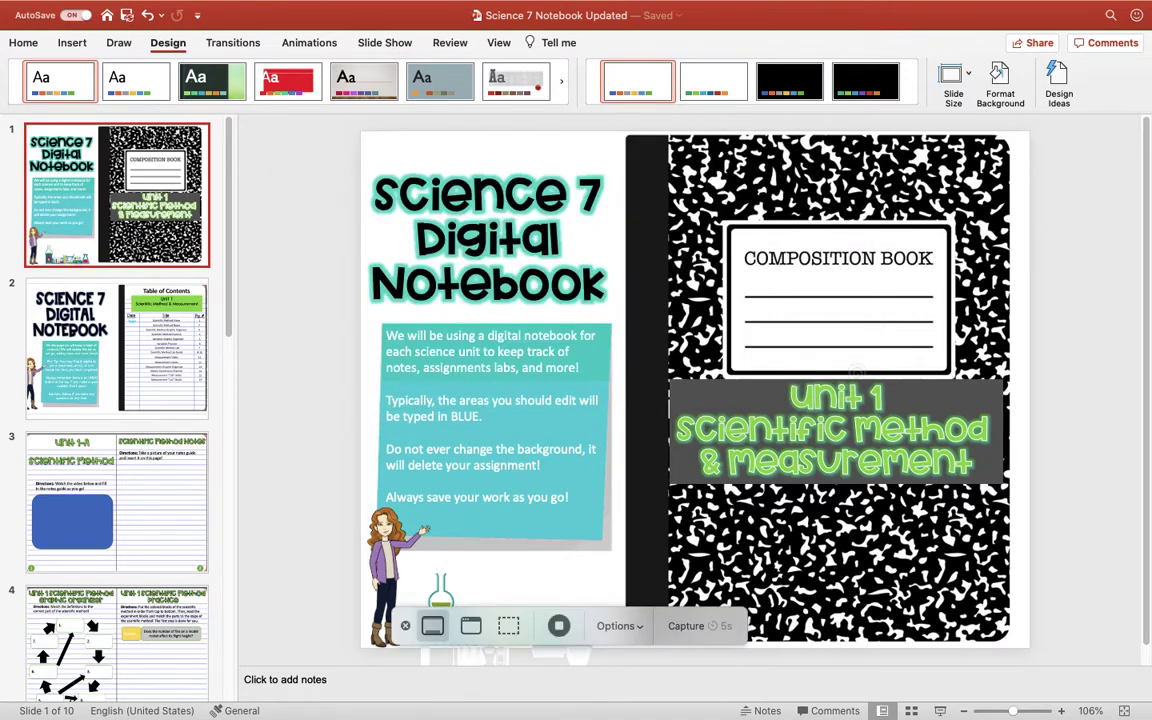
Capture a selected-portion screenshot framed exactly to the cover slide's edges
{"action": "left_click", "coordinate": [509, 627]}
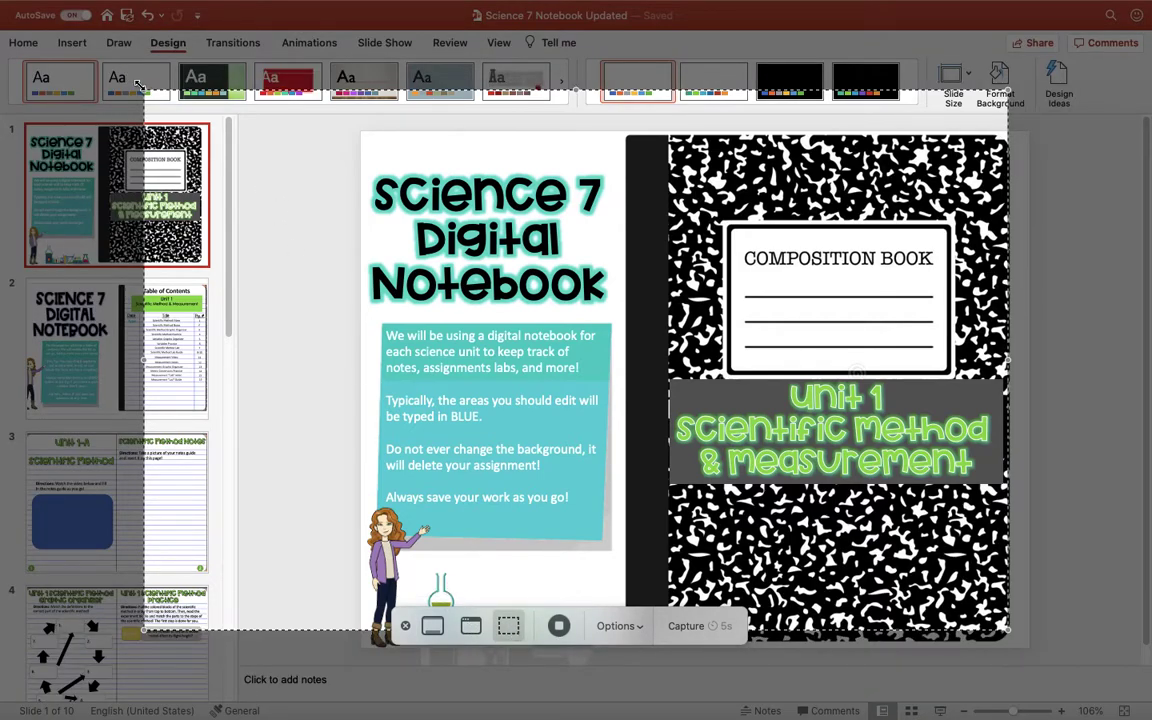
{"action": "left_click_drag", "start_coordinate": [138, 84], "coordinate": [361, 132]}
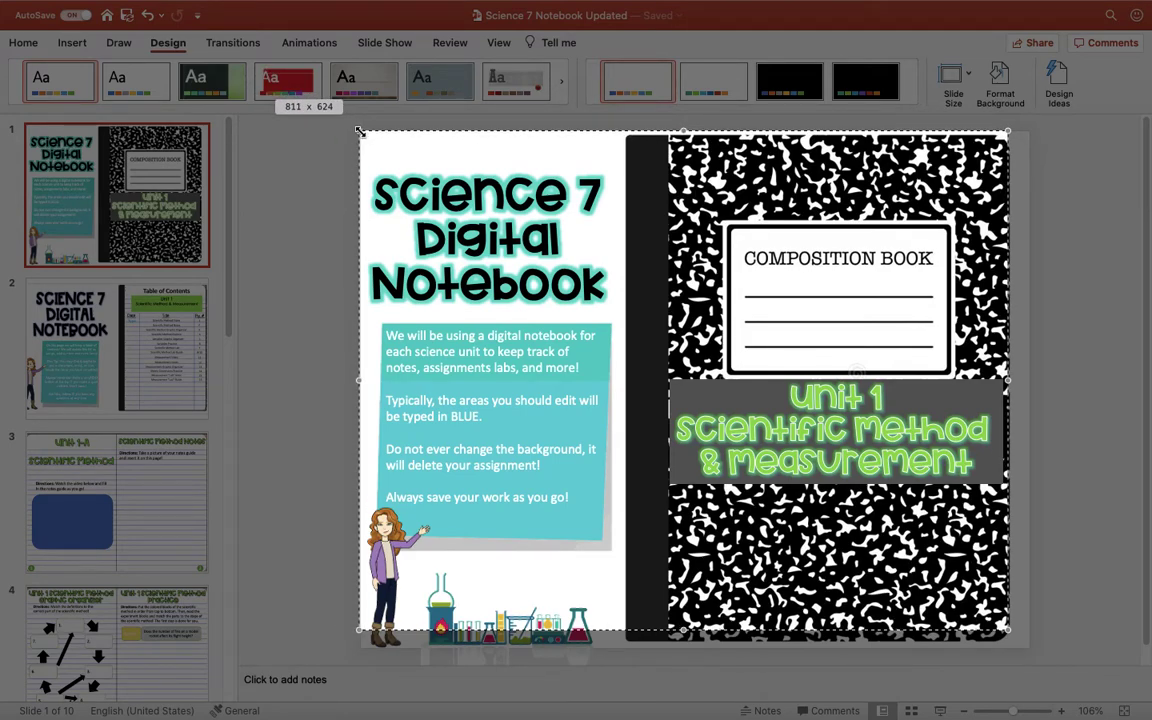
{"action": "left_click_drag", "start_coordinate": [1008, 632], "coordinate": [1029, 648]}
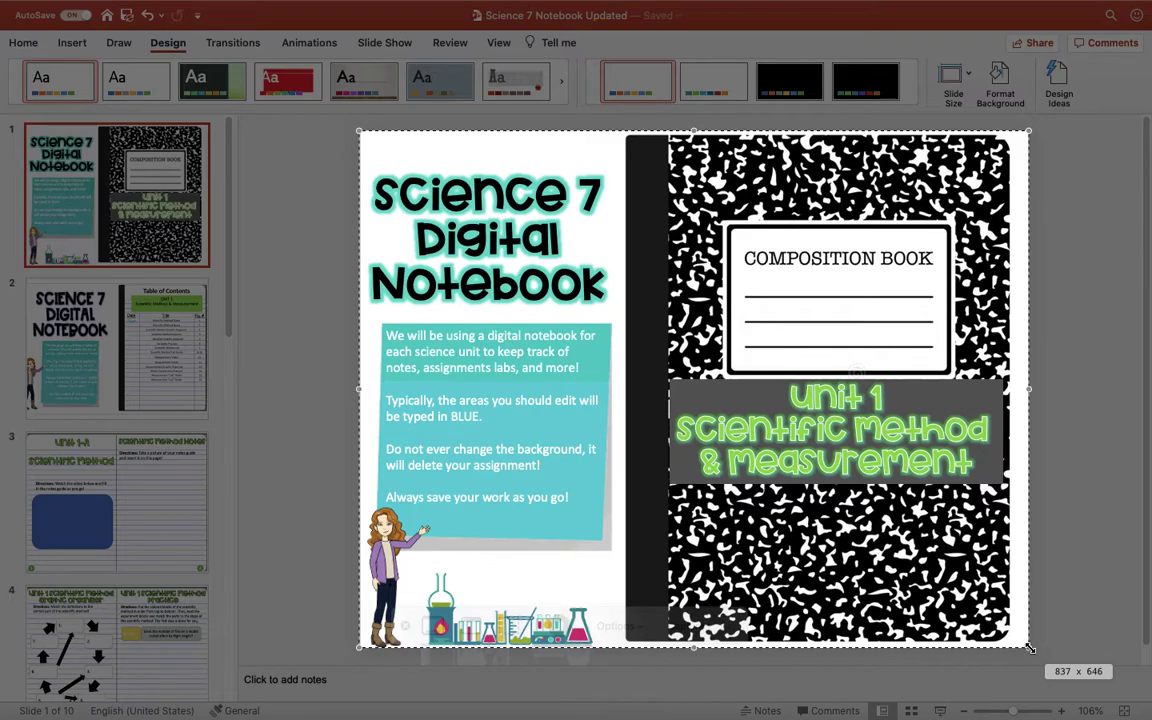
{"action": "left_click_drag", "start_coordinate": [1029, 648], "coordinate": [1029, 648]}
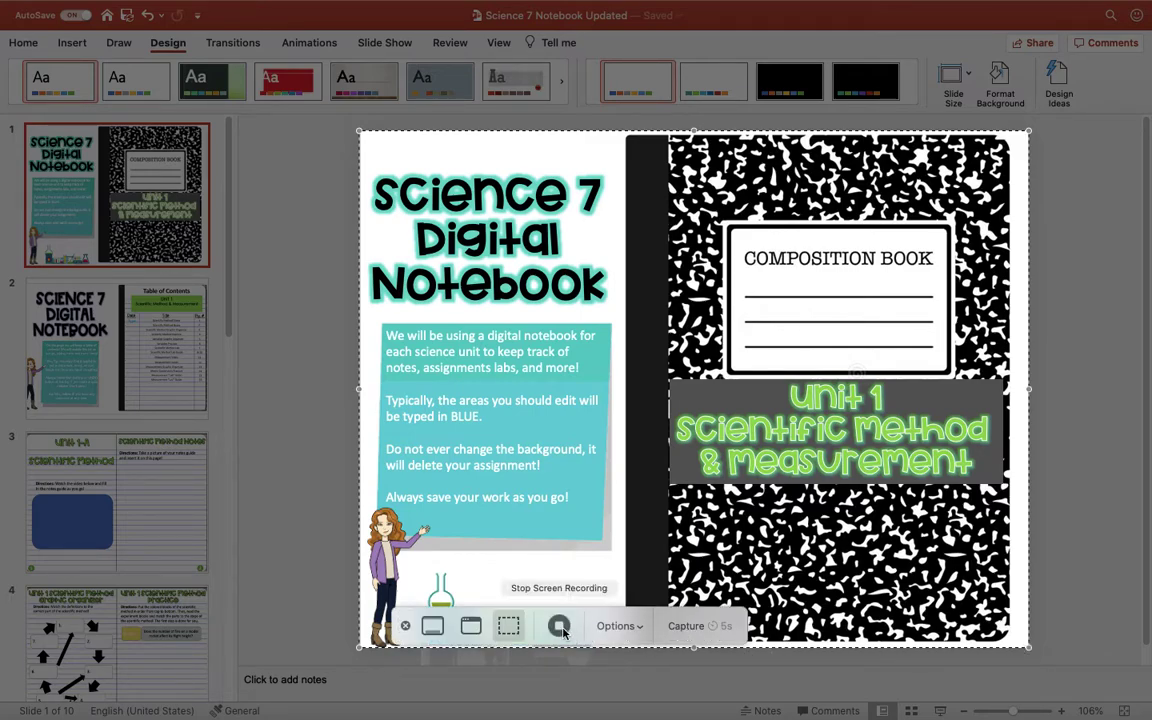
{"action": "left_click", "coordinate": [700, 626]}
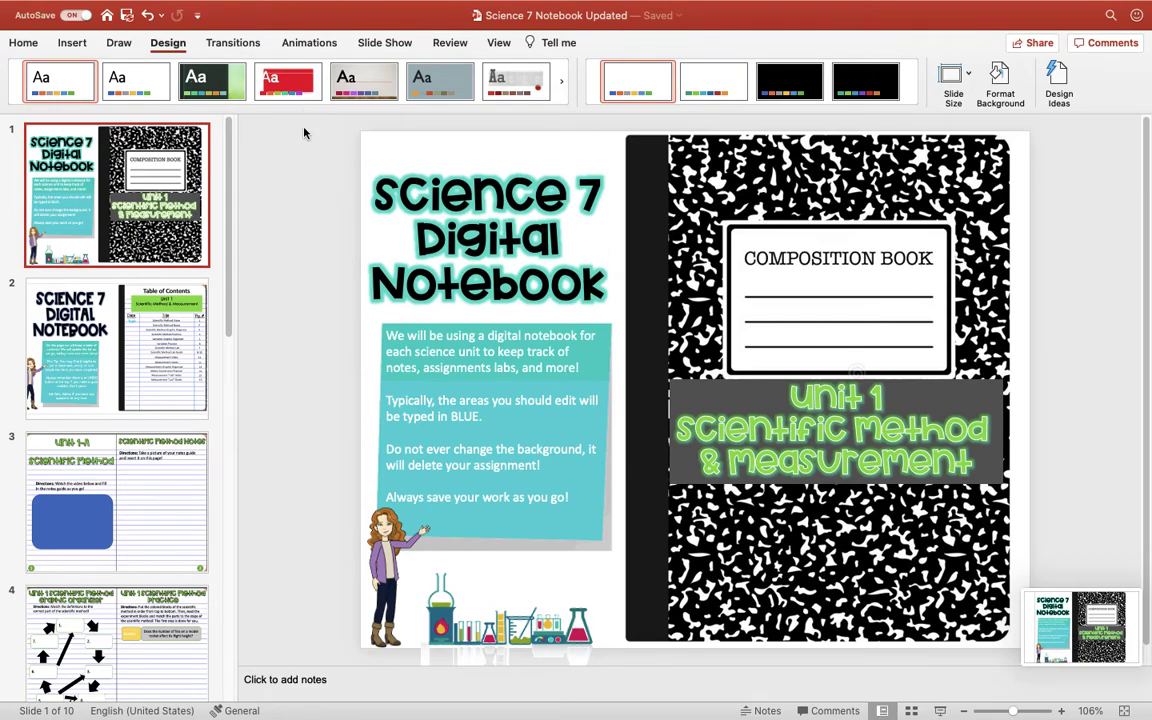
Delete all cover objects and make the newest cover screenshot the slide's picture-fill background
{"action": "left_click_drag", "start_coordinate": [298, 124], "coordinate": [1030, 665]}
{"action": "key", "text": "Delete"}
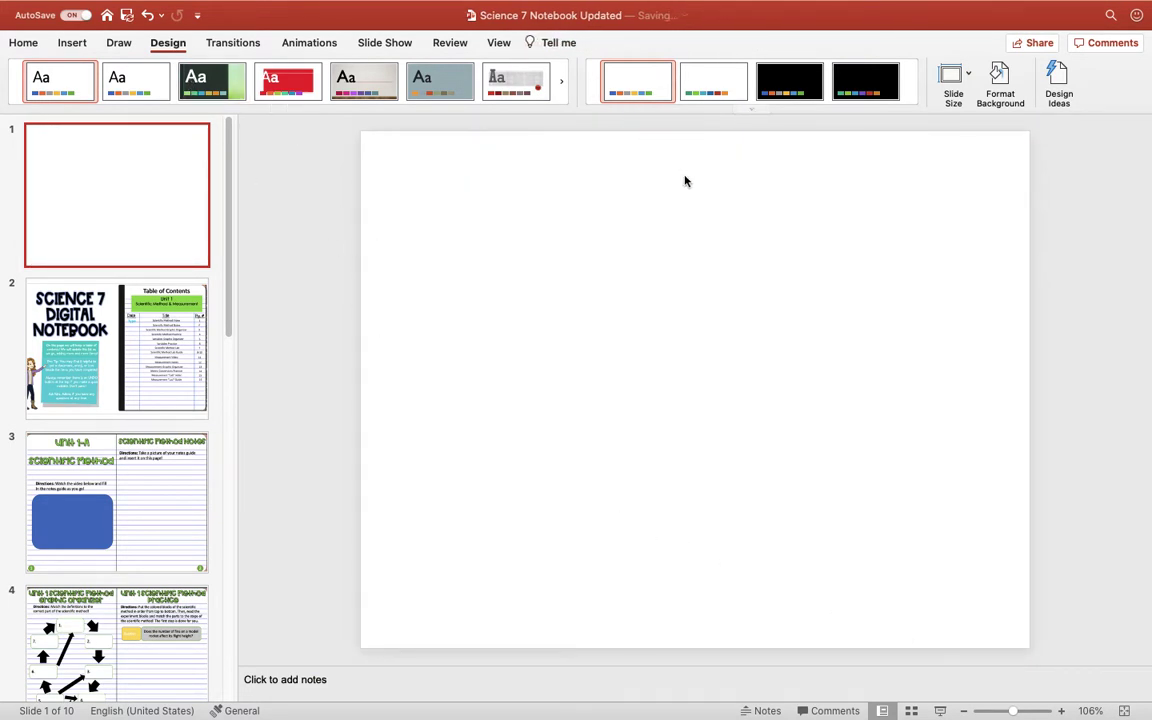
{"action": "left_click", "coordinate": [1000, 85]}
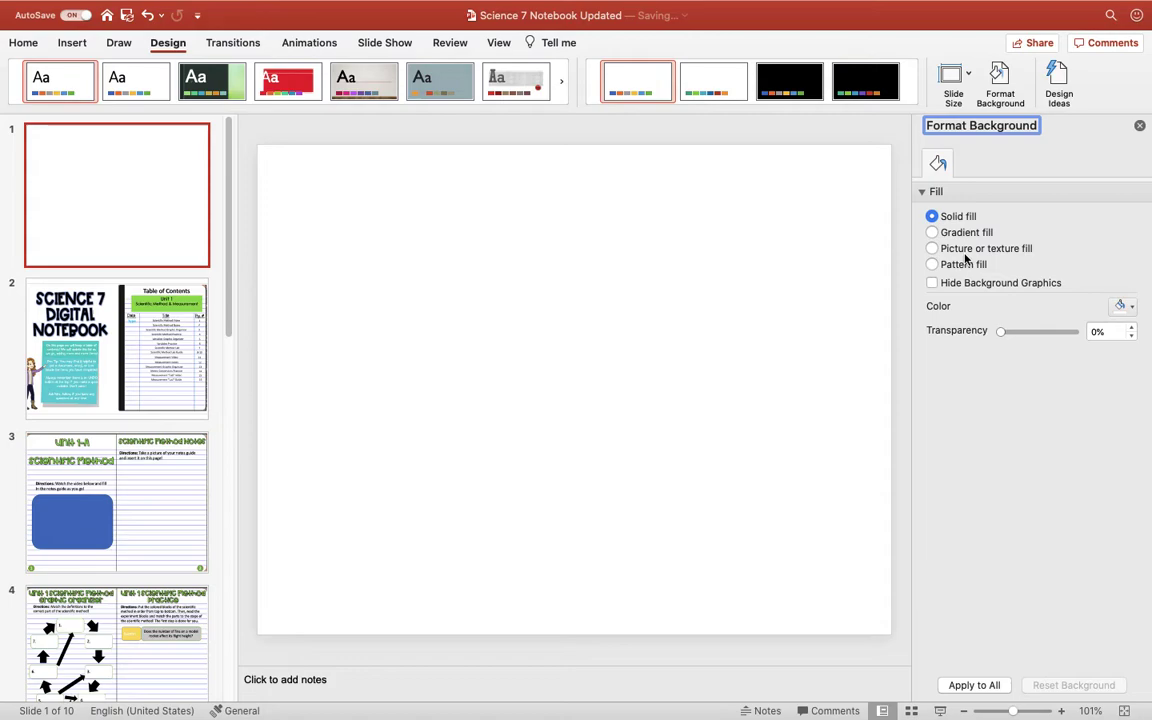
{"action": "left_click", "coordinate": [932, 248]}
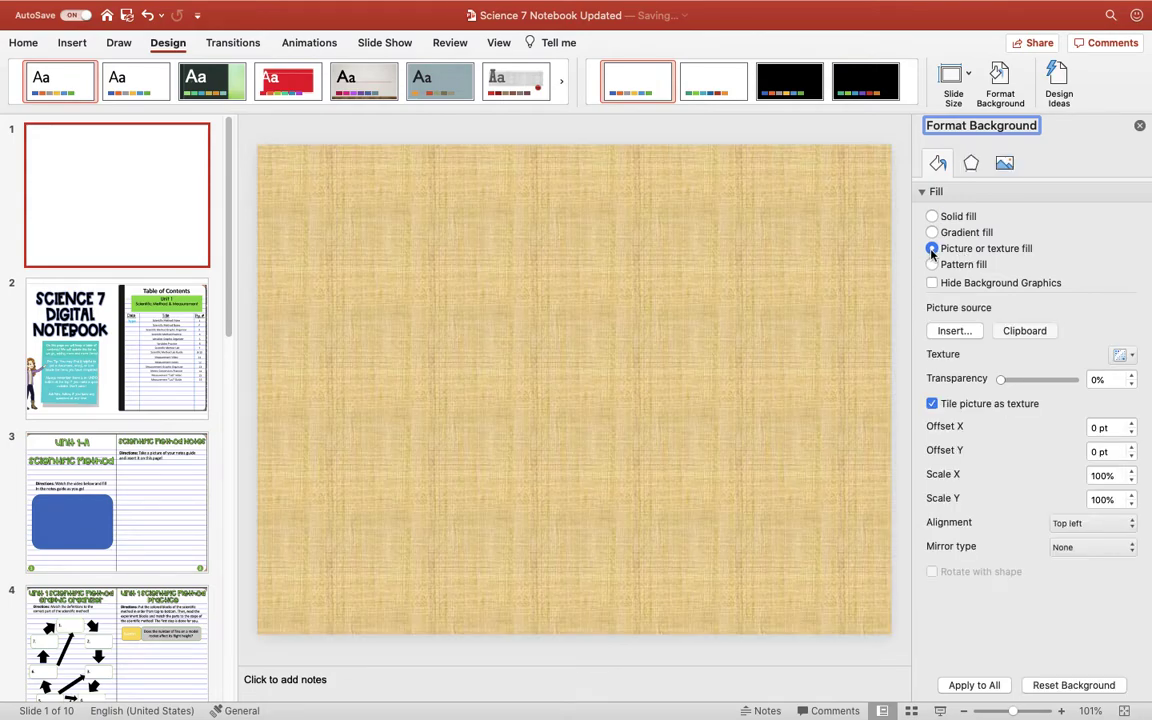
{"action": "left_click", "coordinate": [960, 333]}
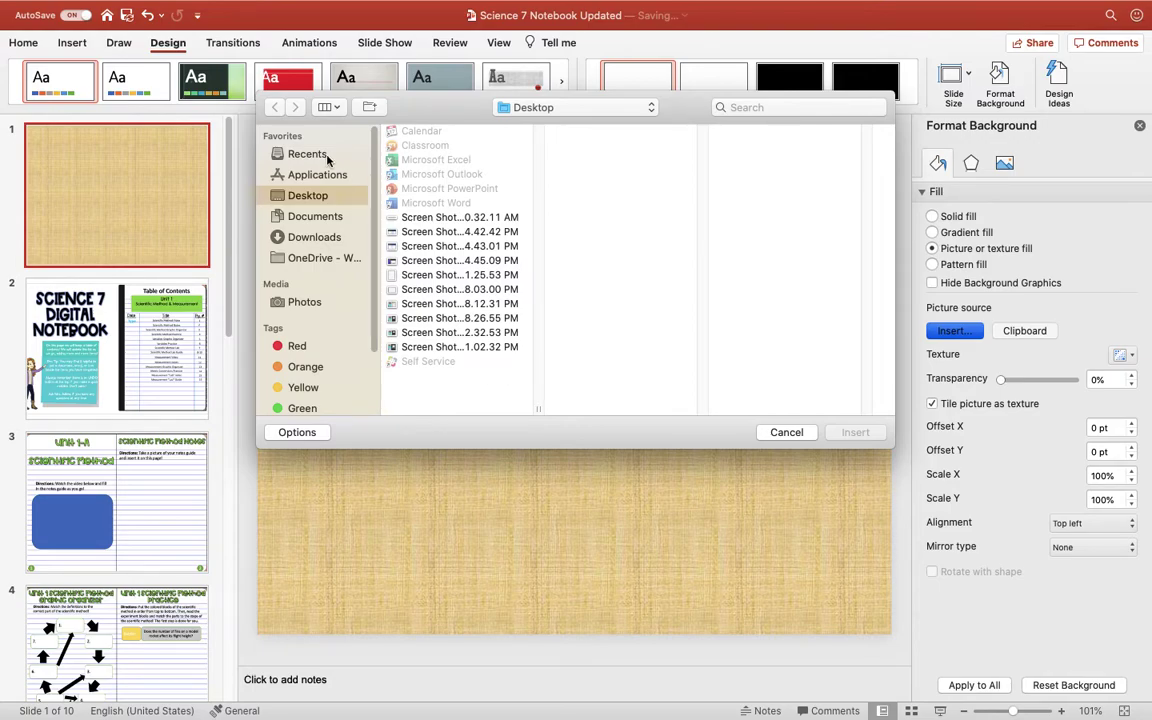
{"action": "left_click", "coordinate": [298, 153]}
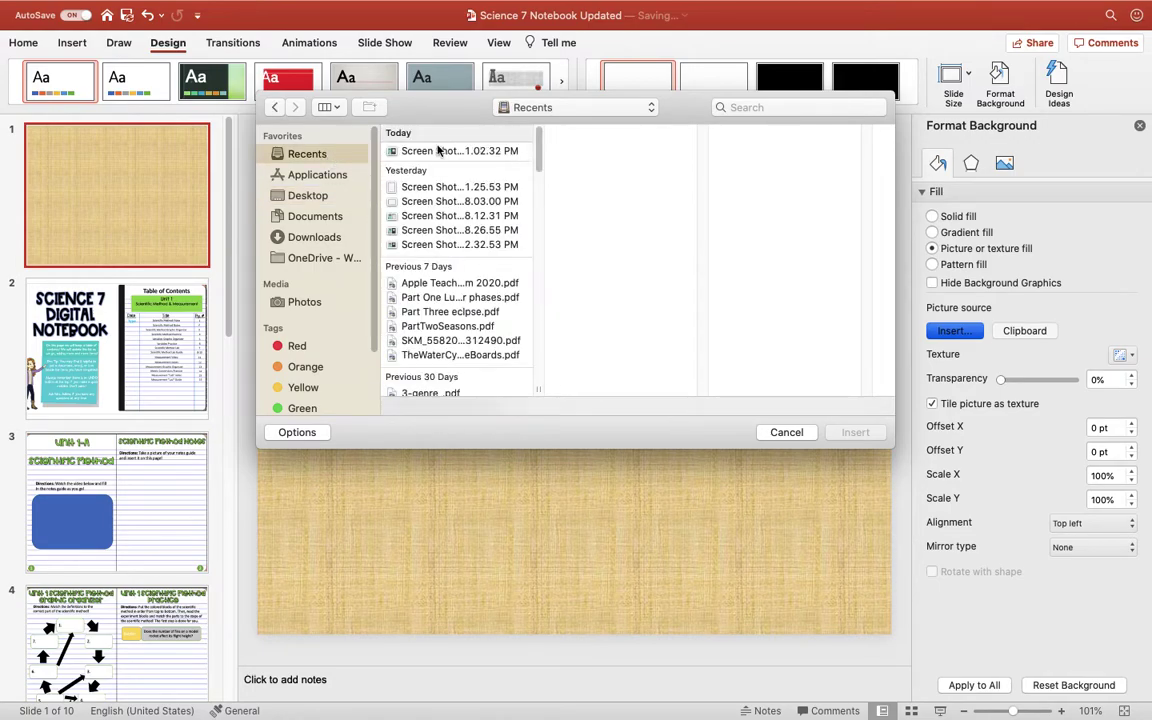
{"action": "left_click", "coordinate": [392, 150]}
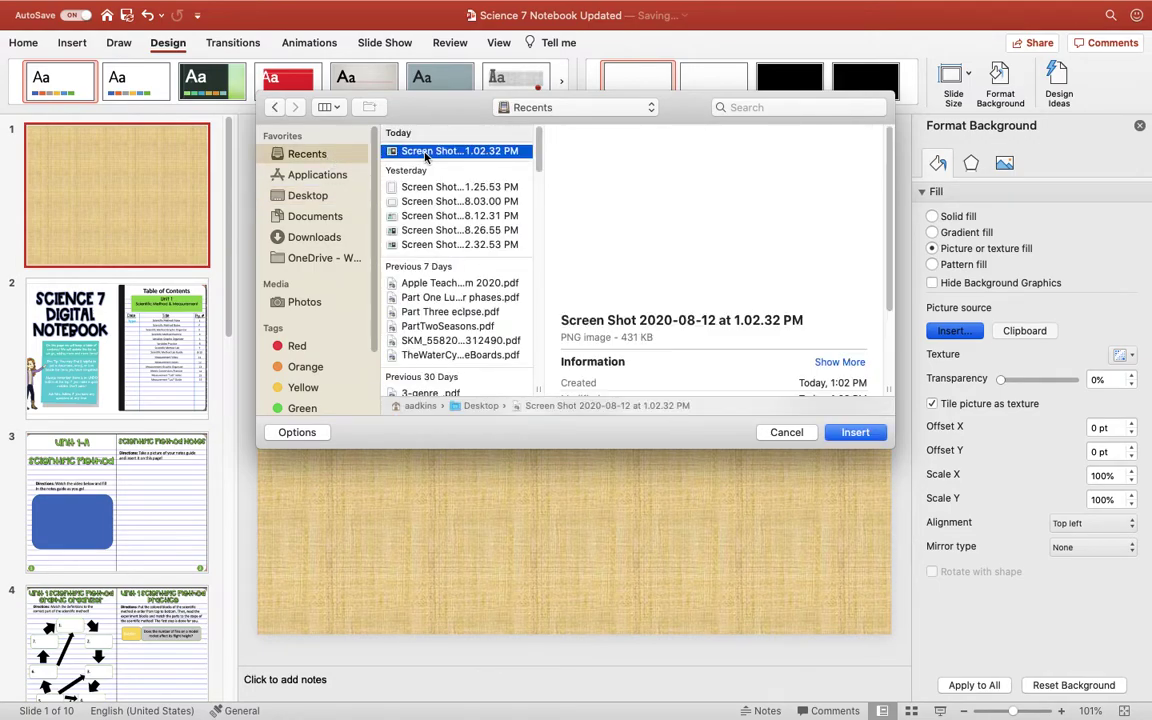
{"action": "left_click", "coordinate": [845, 433]}
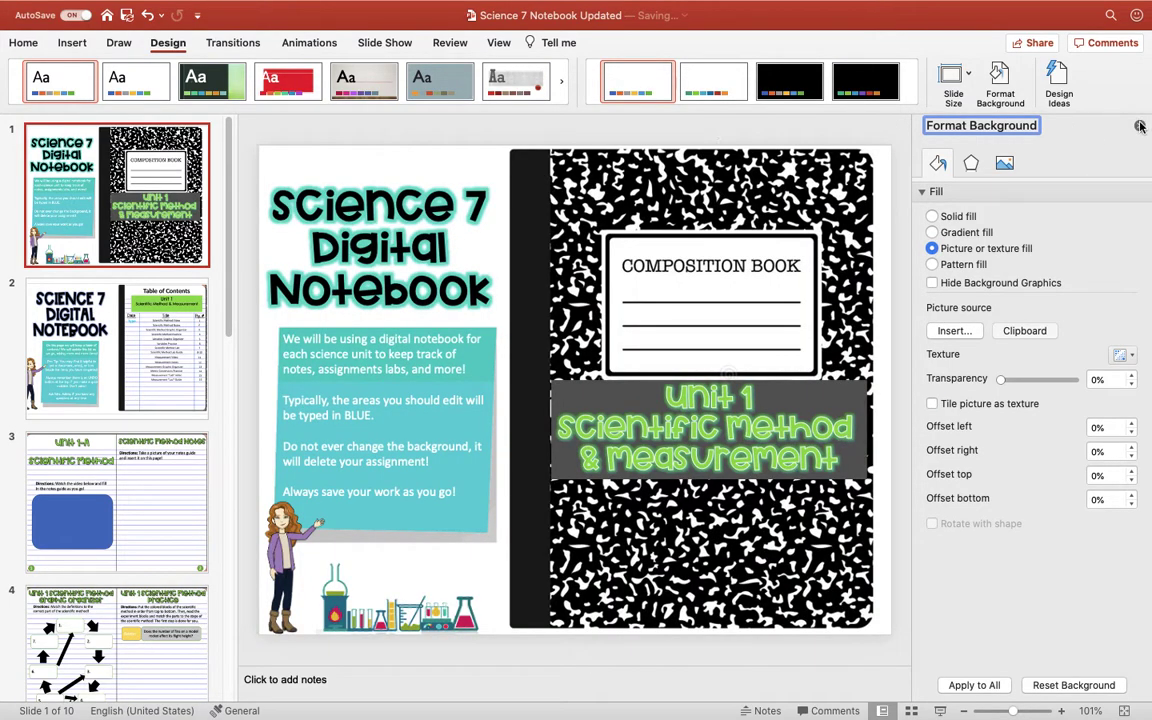
{"action": "left_click", "coordinate": [1139, 127]}
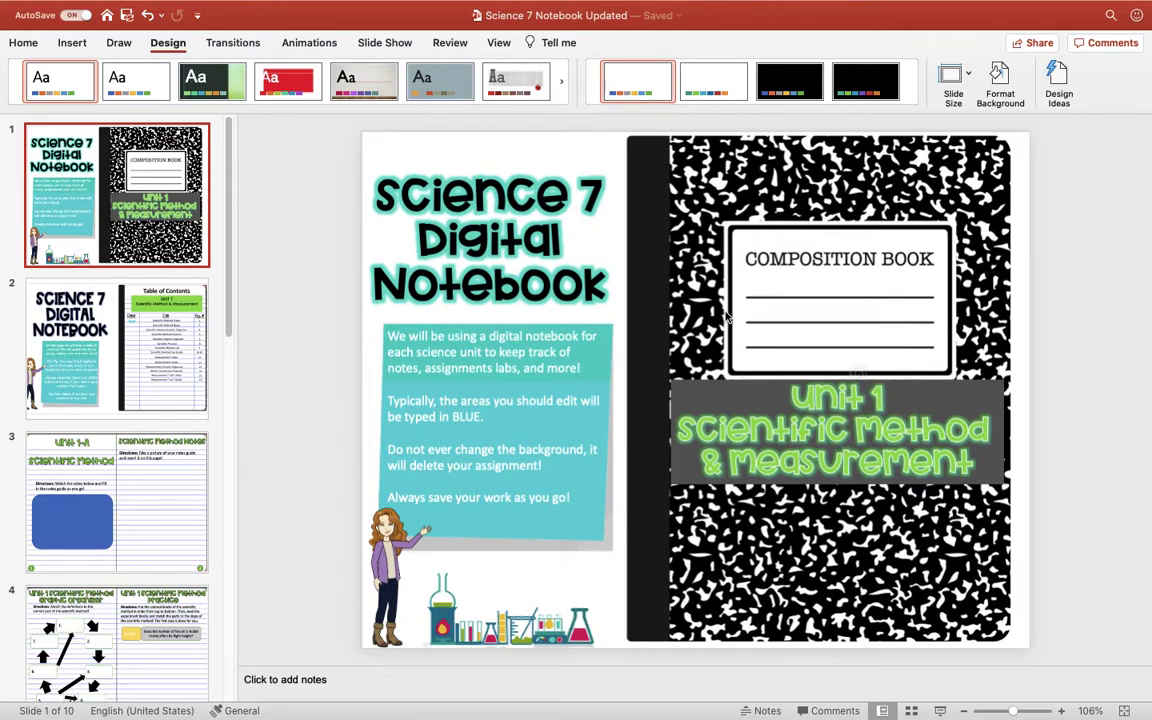
Switch the ribbon to the Insert tab
{"action": "left_click", "coordinate": [75, 43]}
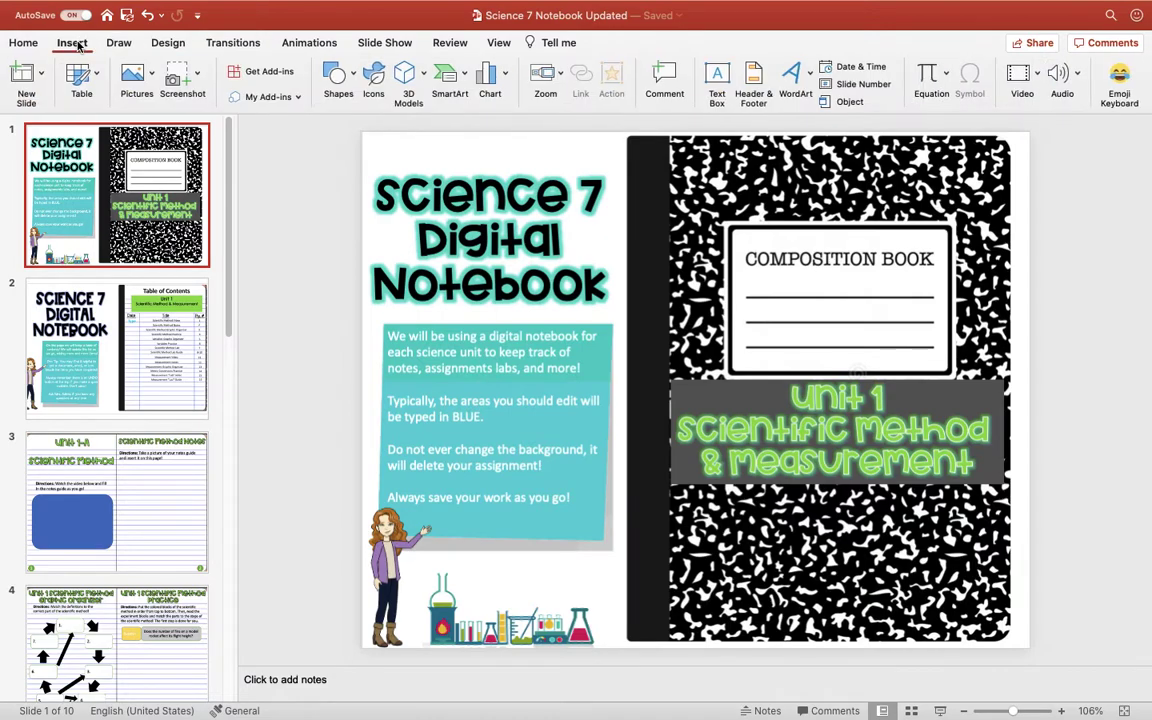
Add a text box reading 'Type your name here' on the composition book's line
{"action": "left_click", "coordinate": [714, 82]}
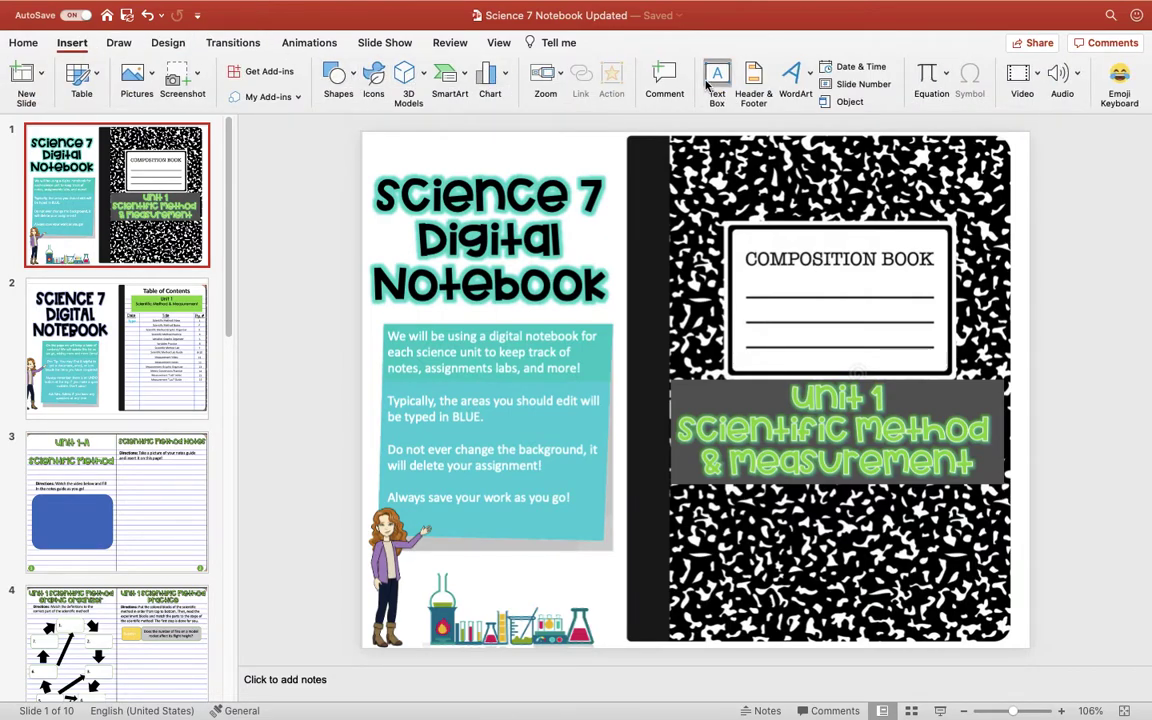
{"action": "left_click", "coordinate": [760, 292]}
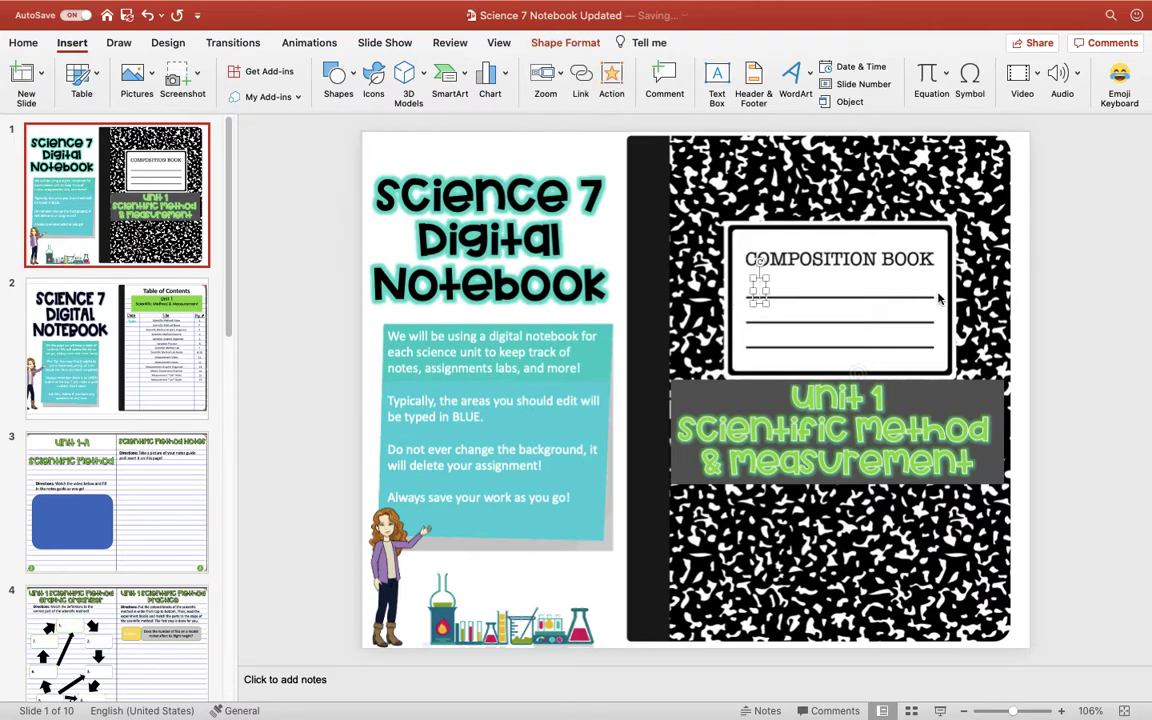
{"action": "type", "text": "Type your n"}
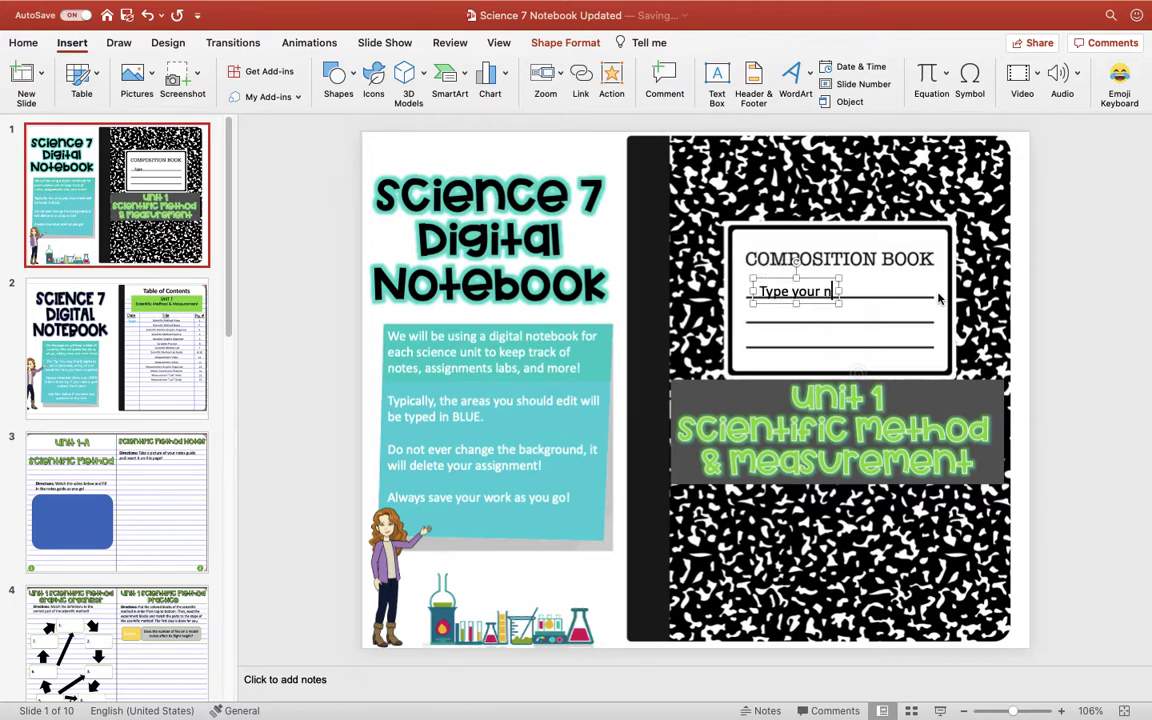
{"action": "type", "text": "ame here"}
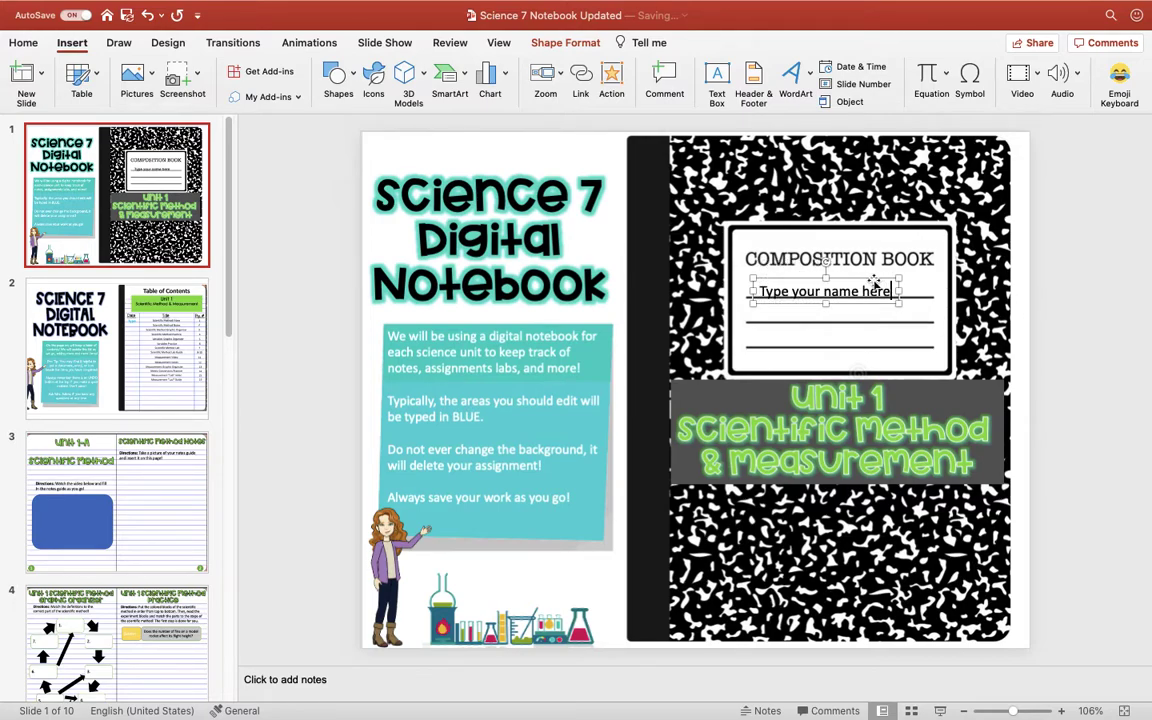
{"action": "left_click_drag", "start_coordinate": [874, 280], "coordinate": [877, 276]}
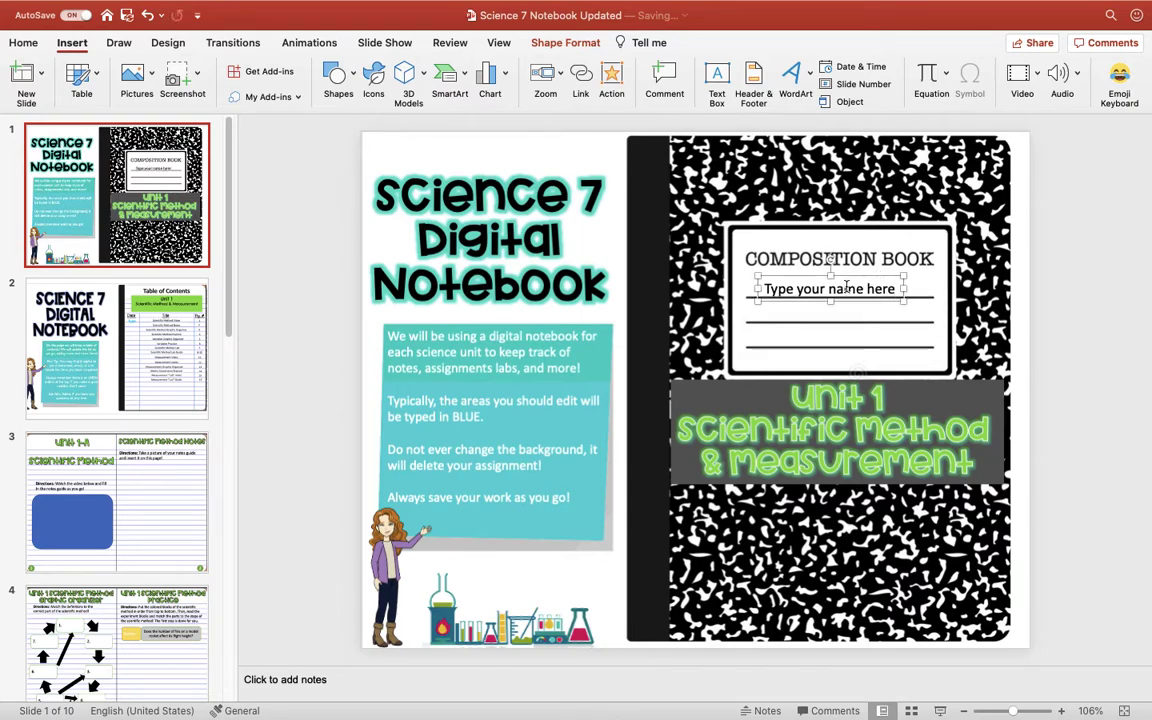
Make the 'Type your name here' prompt text blue
{"action": "double_click", "coordinate": [847, 288]}
{"action": "left_click_drag", "start_coordinate": [765, 289], "coordinate": [897, 289]}
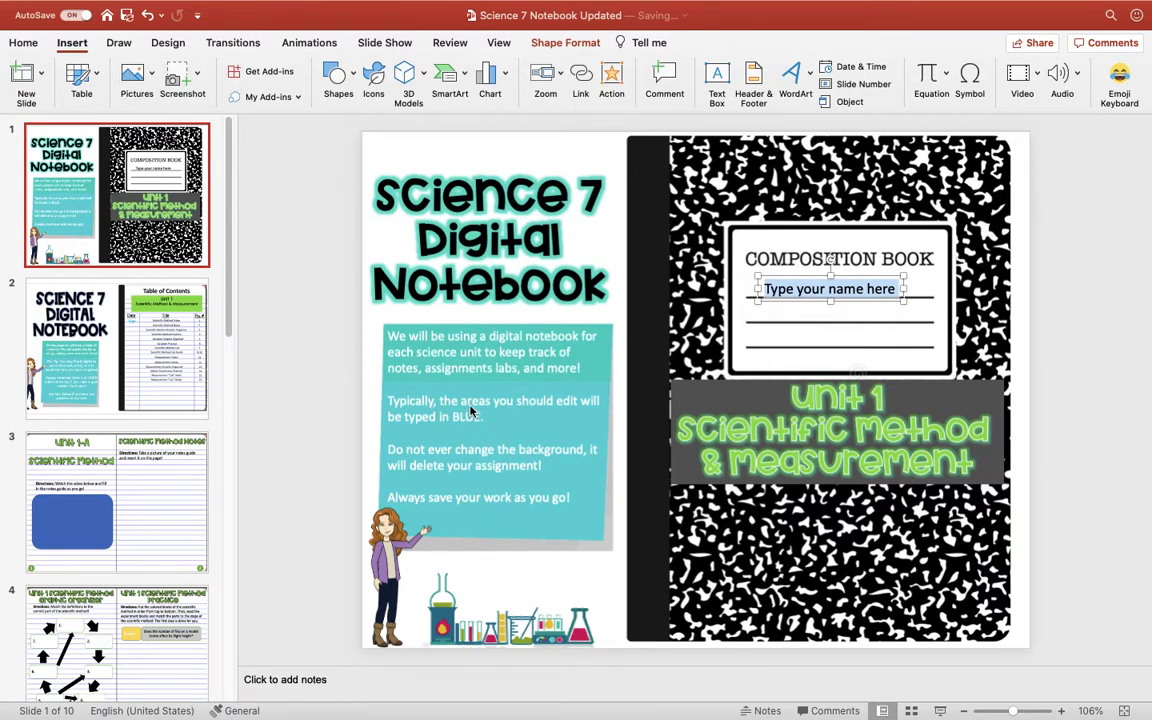
{"action": "left_click", "coordinate": [31, 43]}
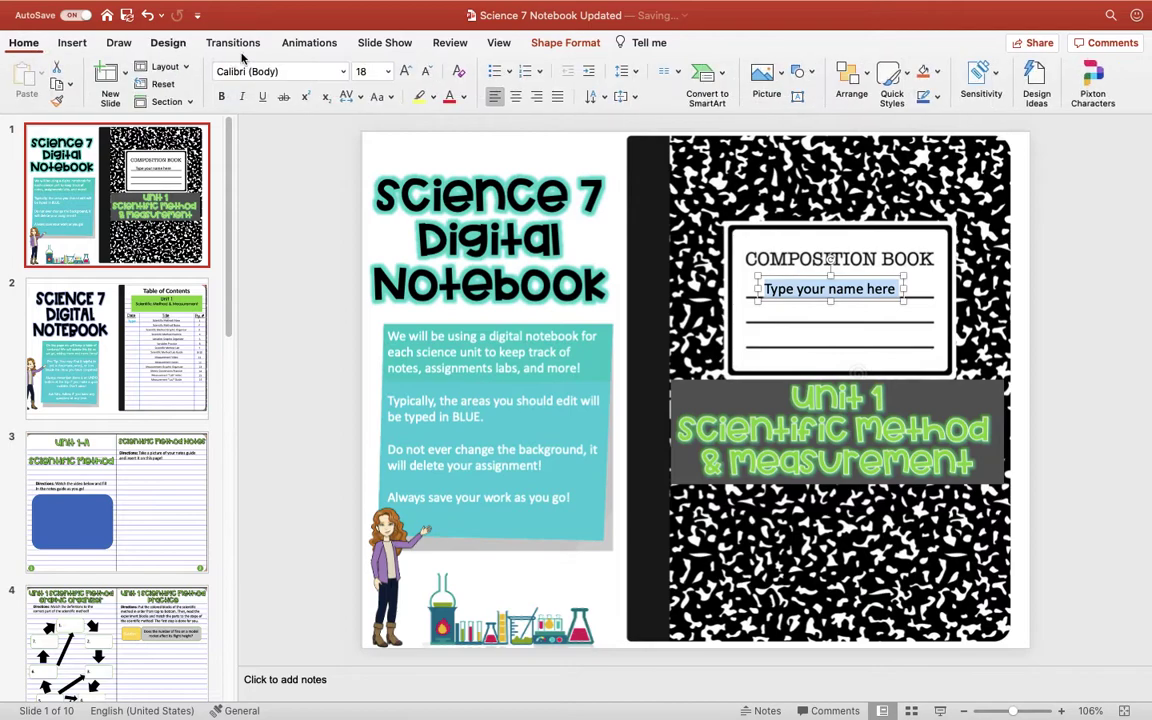
{"action": "left_click", "coordinate": [464, 98]}
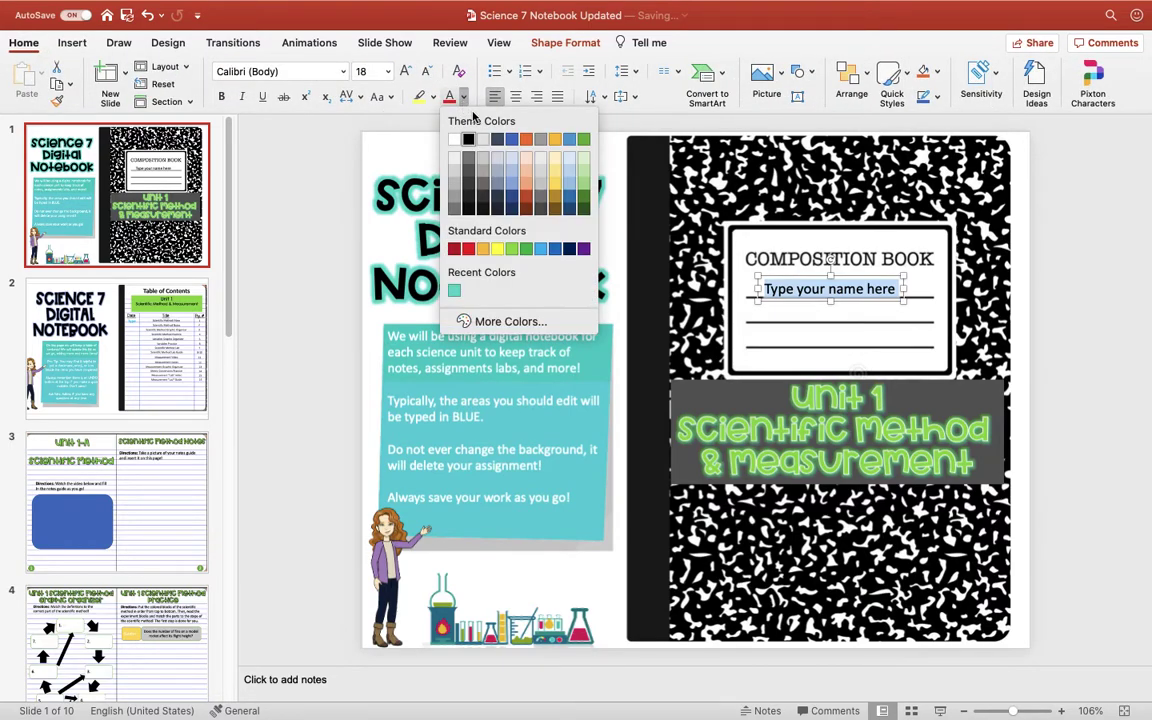
{"action": "left_click", "coordinate": [540, 249]}
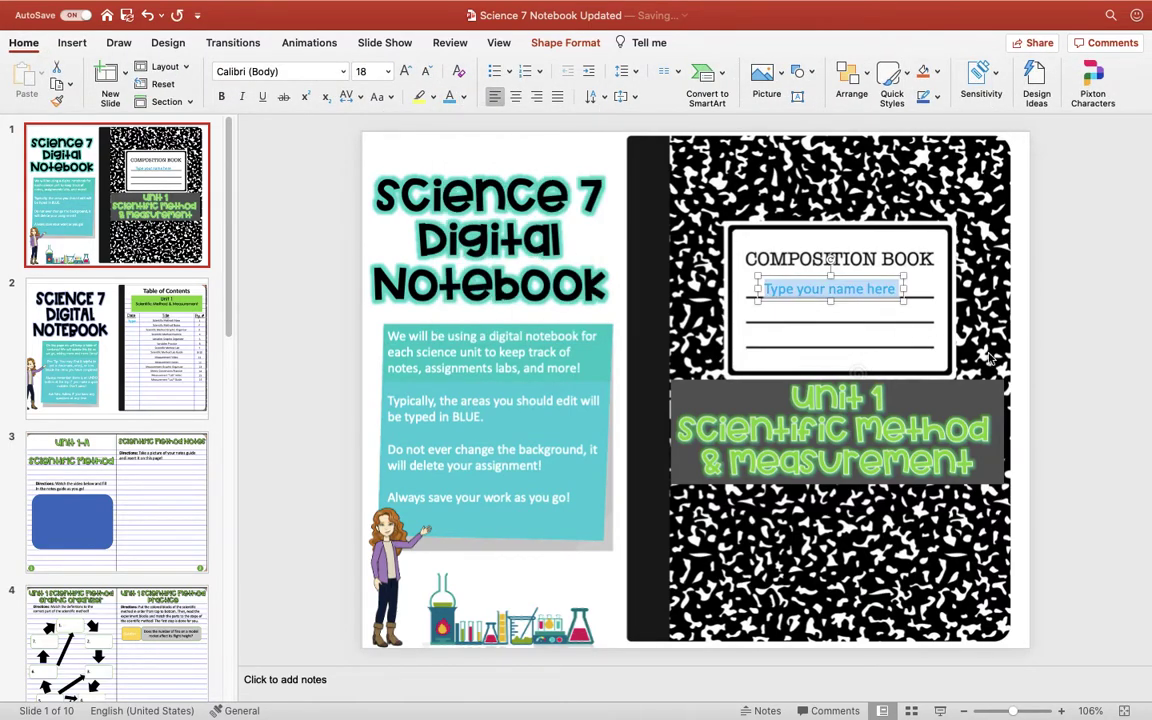
{"action": "left_click", "coordinate": [1044, 342]}
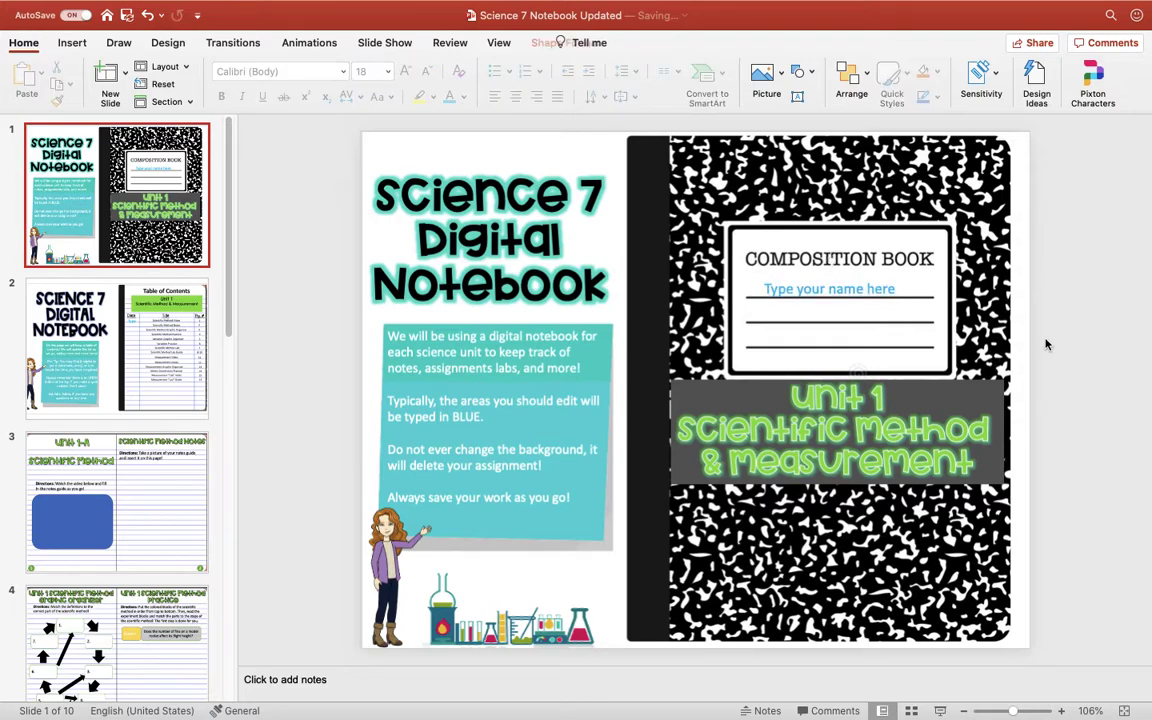
{"action": "left_click", "coordinate": [830, 289]}
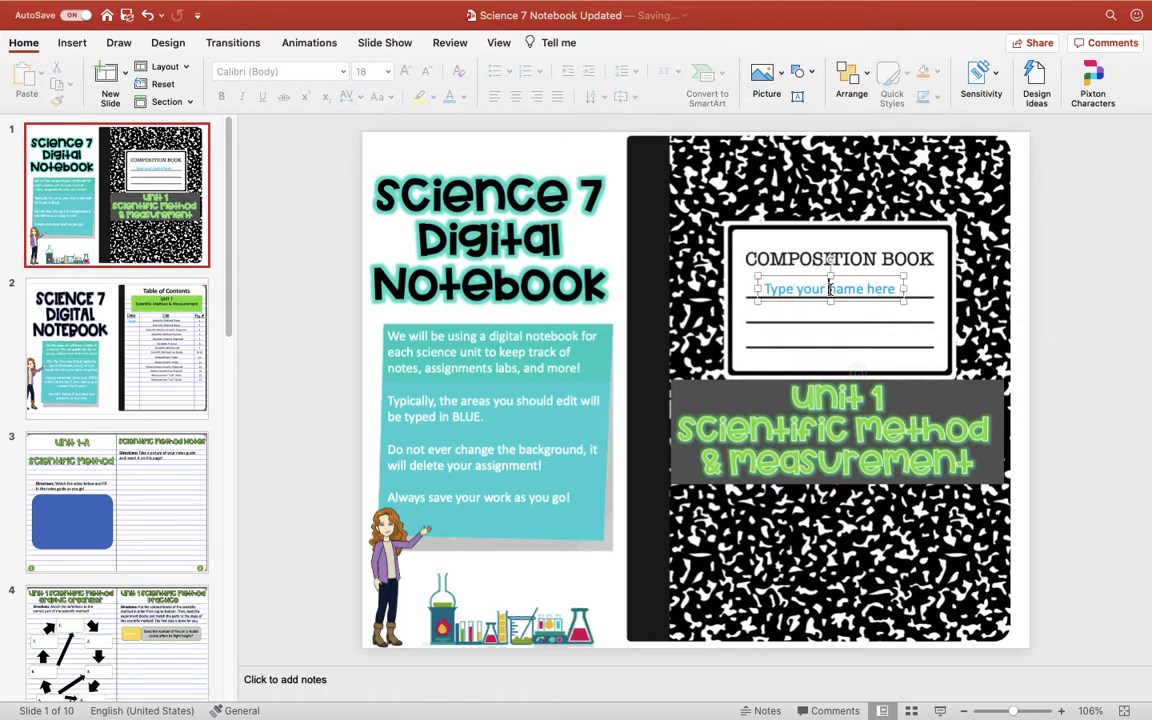
{"action": "left_click", "coordinate": [1035, 287]}
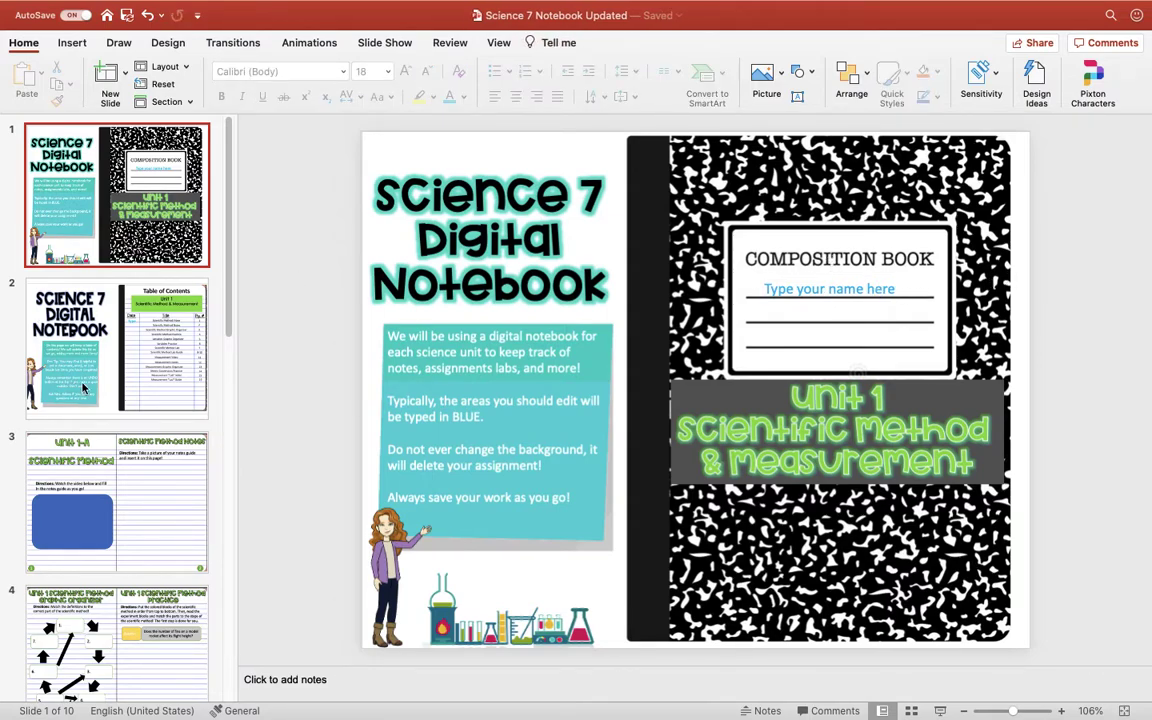
Move through the slide panel and settle on the slide 2 Unit 1 Table of Contents
{"action": "left_click_drag", "start_coordinate": [231, 185], "coordinate": [231, 218]}
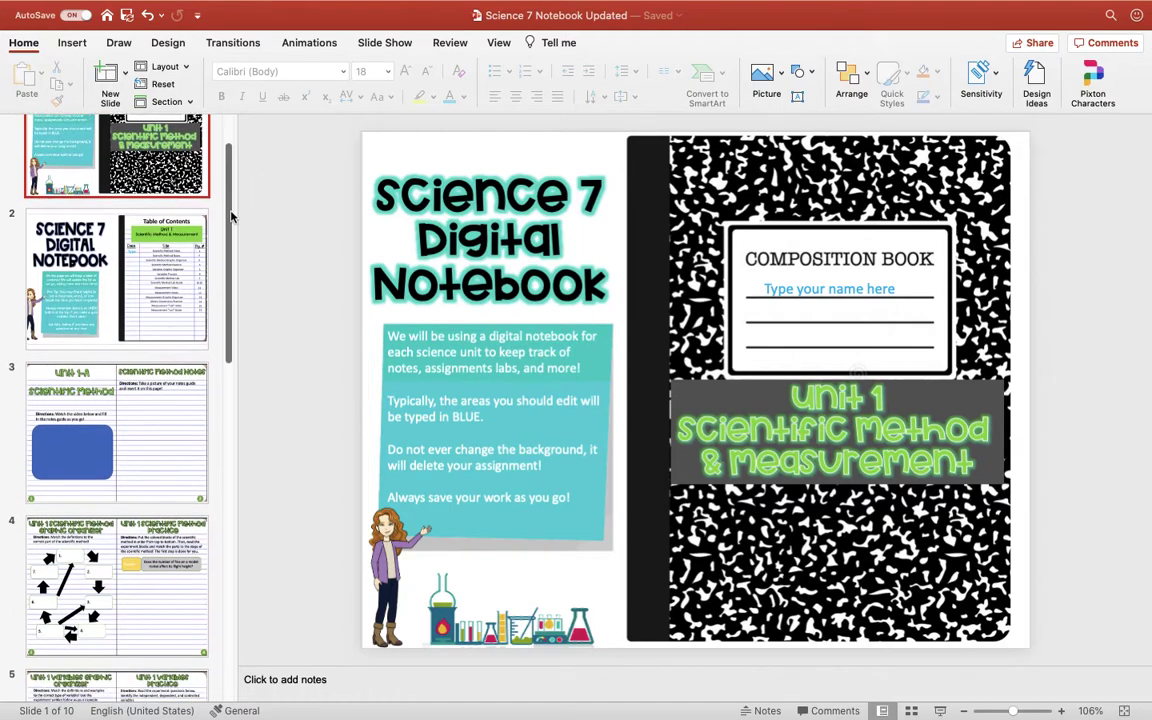
{"action": "left_click", "coordinate": [129, 228]}
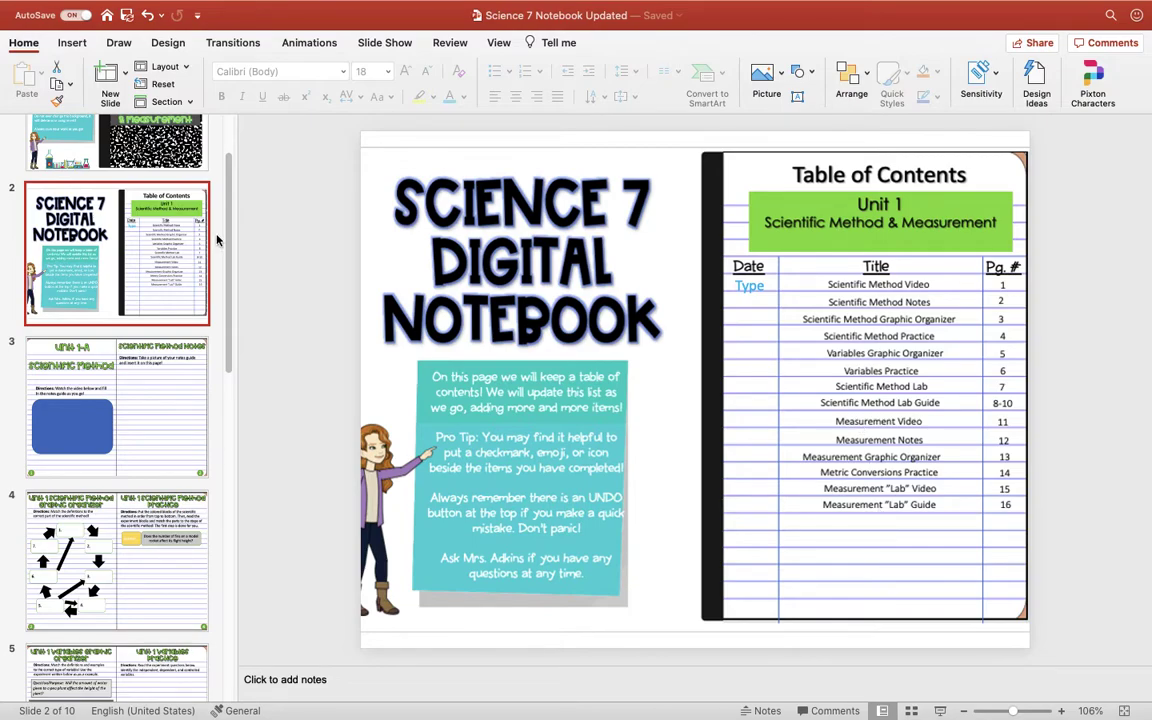
{"action": "scroll", "coordinate": [150, 220], "scroll_direction": "up", "scroll_amount": 4}
{"action": "left_click", "coordinate": [166, 156]}
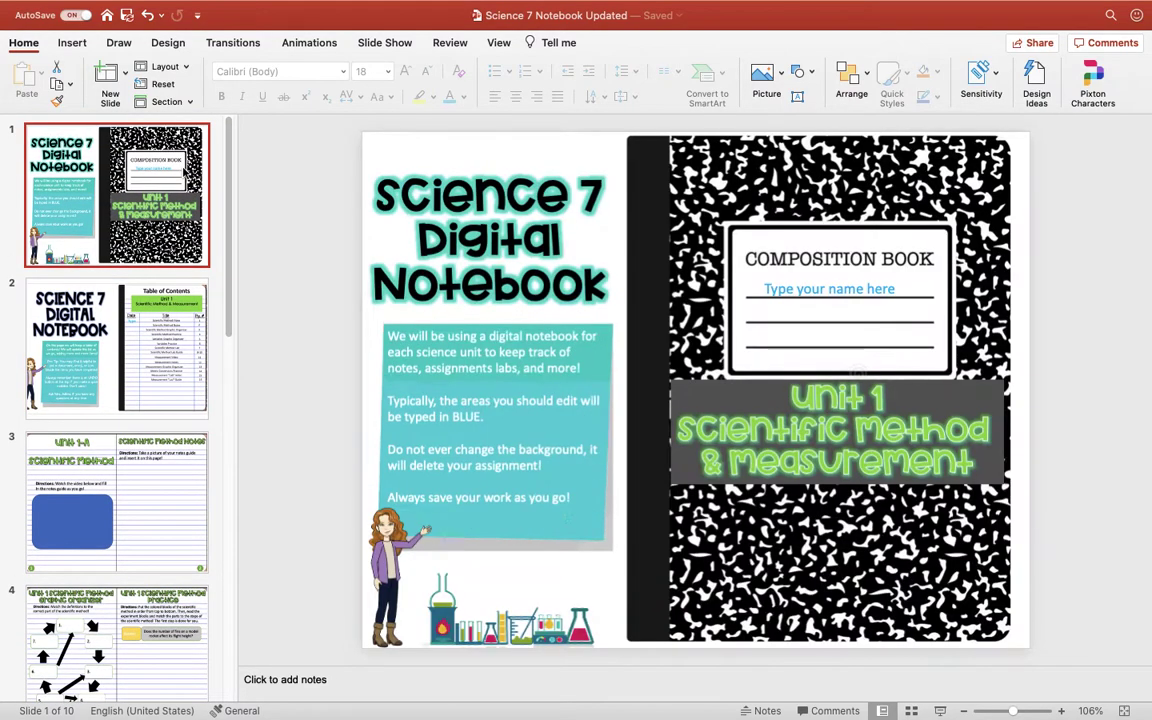
{"action": "left_click", "coordinate": [137, 331]}
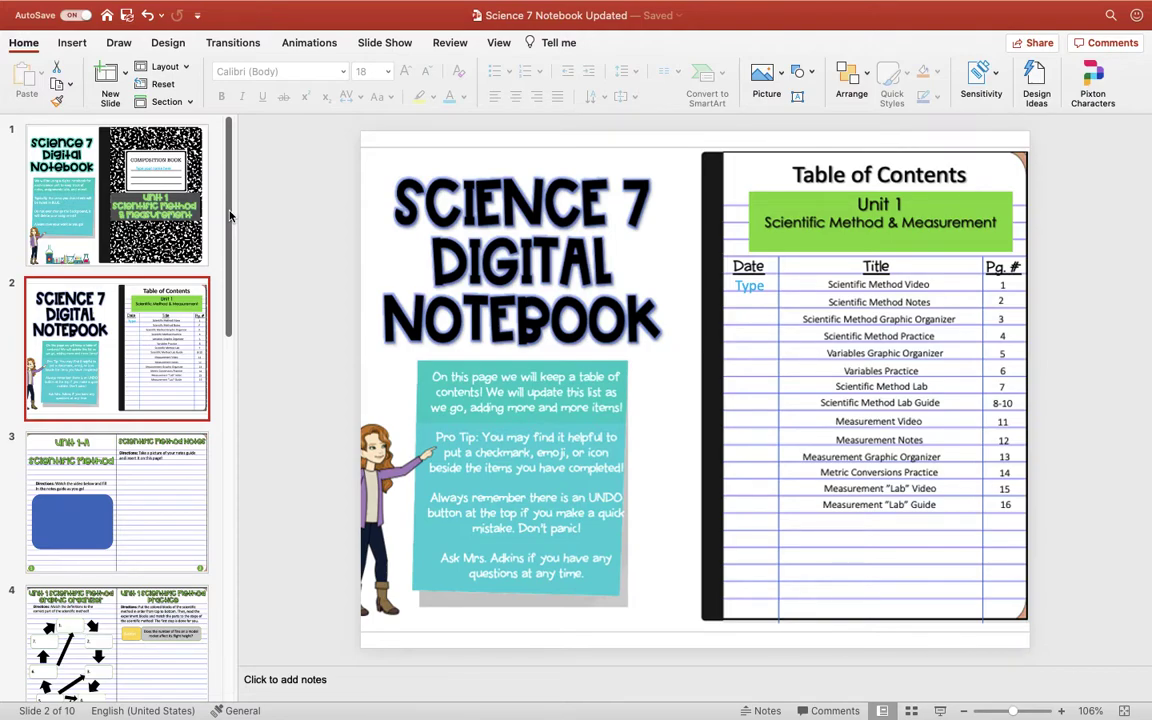
{"action": "left_click_drag", "start_coordinate": [229, 215], "coordinate": [229, 512]}
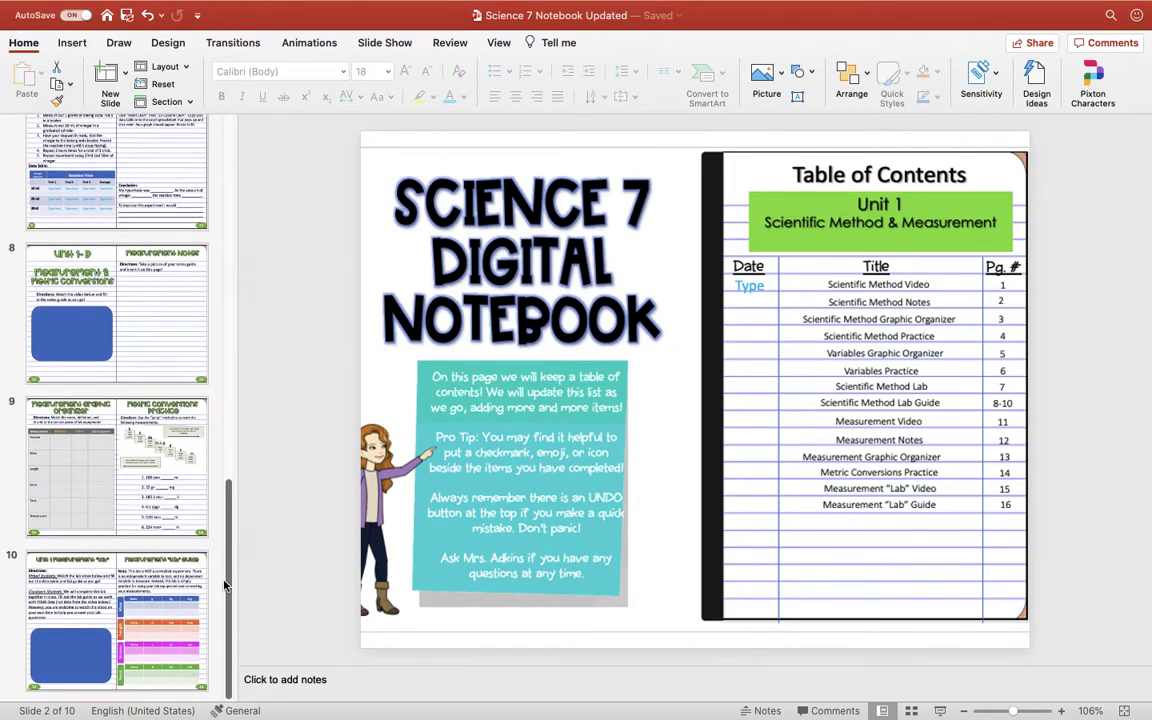
{"action": "left_click_drag", "start_coordinate": [226, 585], "coordinate": [213, 199]}
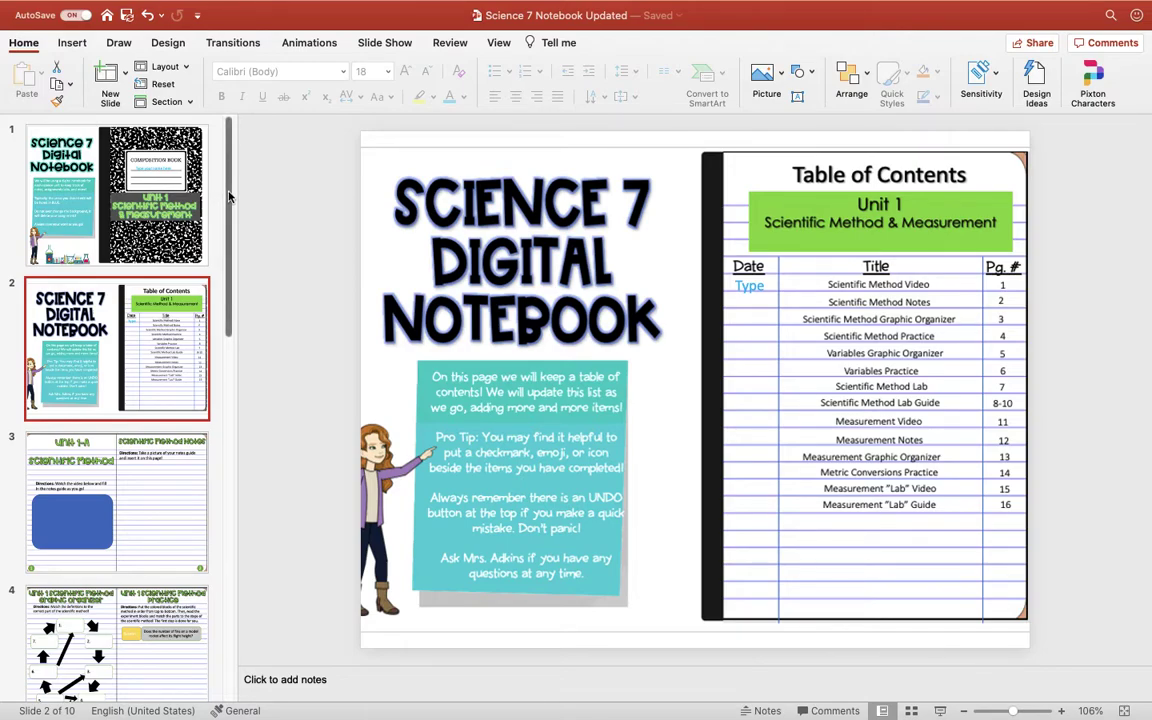
{"action": "left_click_drag", "start_coordinate": [229, 200], "coordinate": [231, 249]}
Go to slide 3, Unit 1-A Scientific Method notes, and browse the Video options without inserting
{"action": "left_click", "coordinate": [114, 291]}
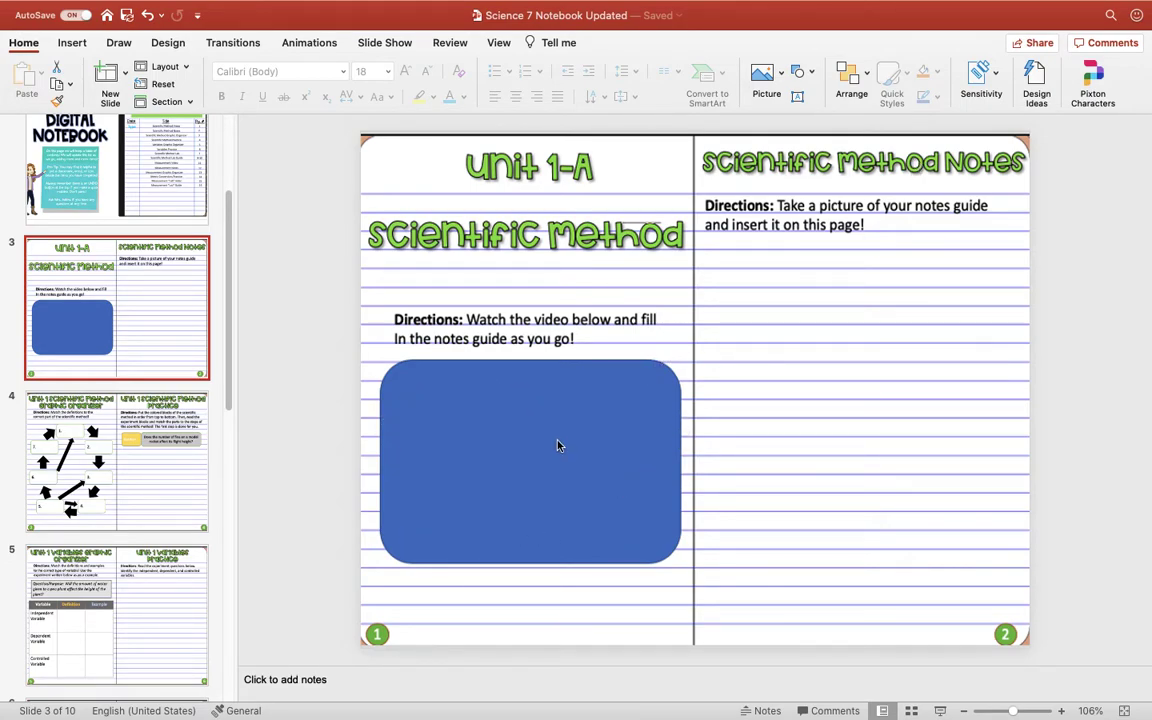
{"action": "left_click", "coordinate": [72, 43]}
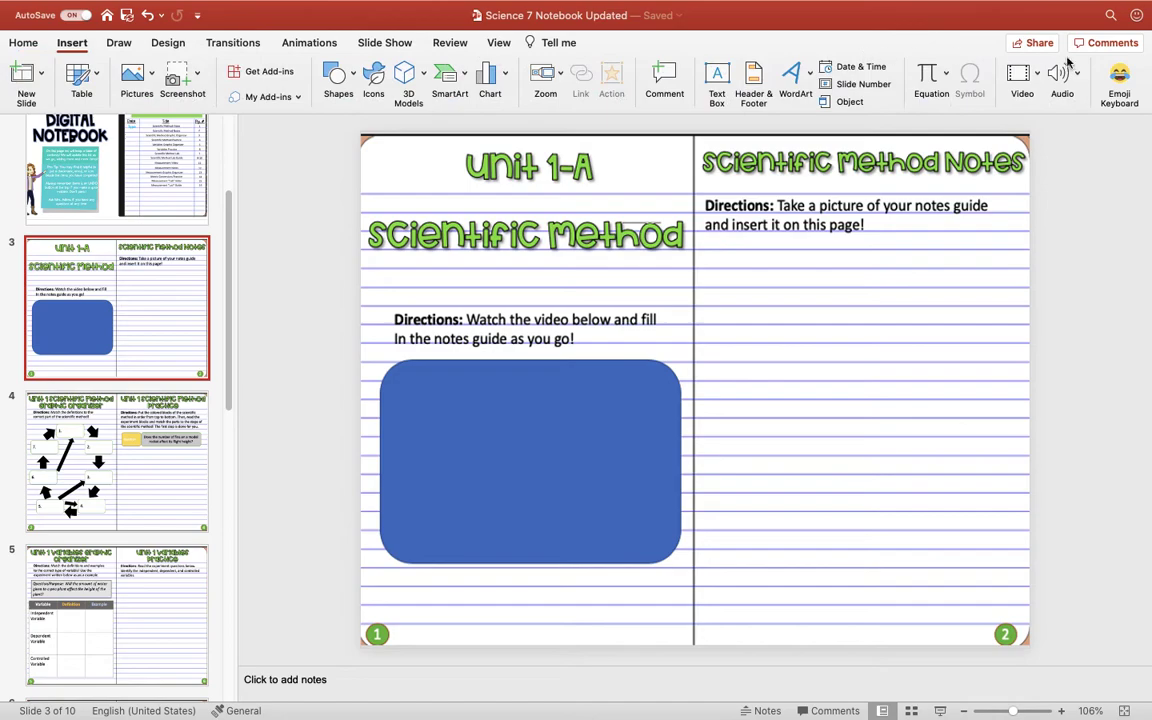
{"action": "left_click", "coordinate": [1038, 75]}
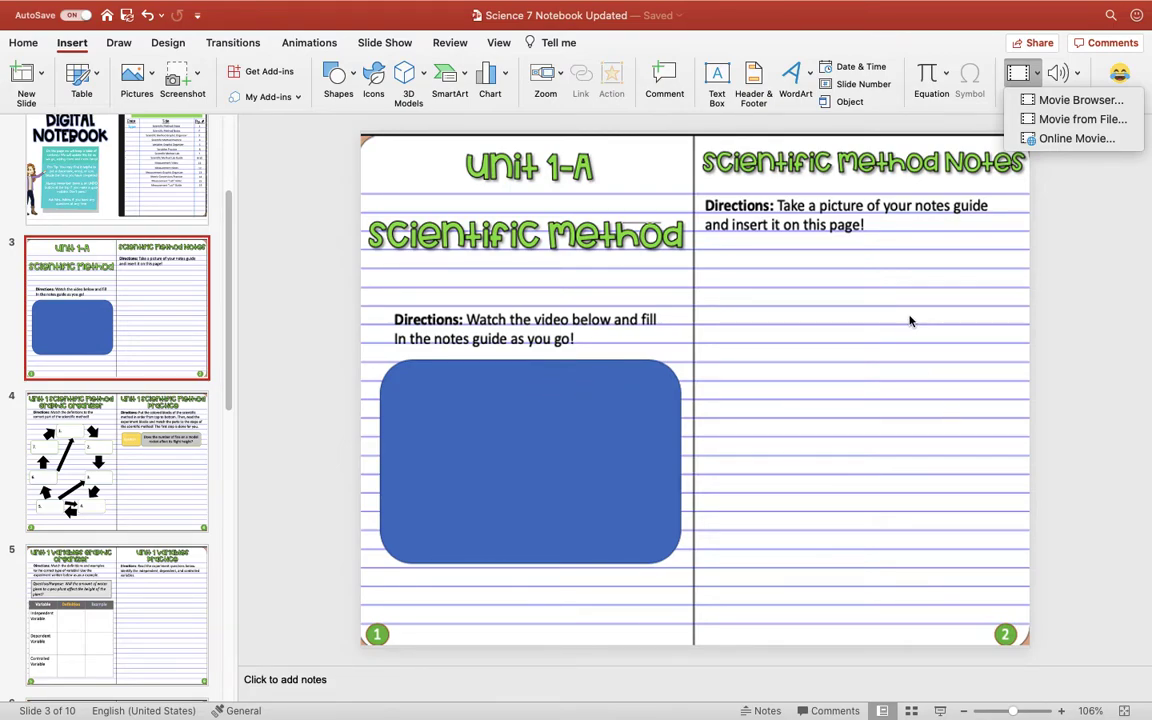
{"action": "left_click", "coordinate": [1074, 308]}
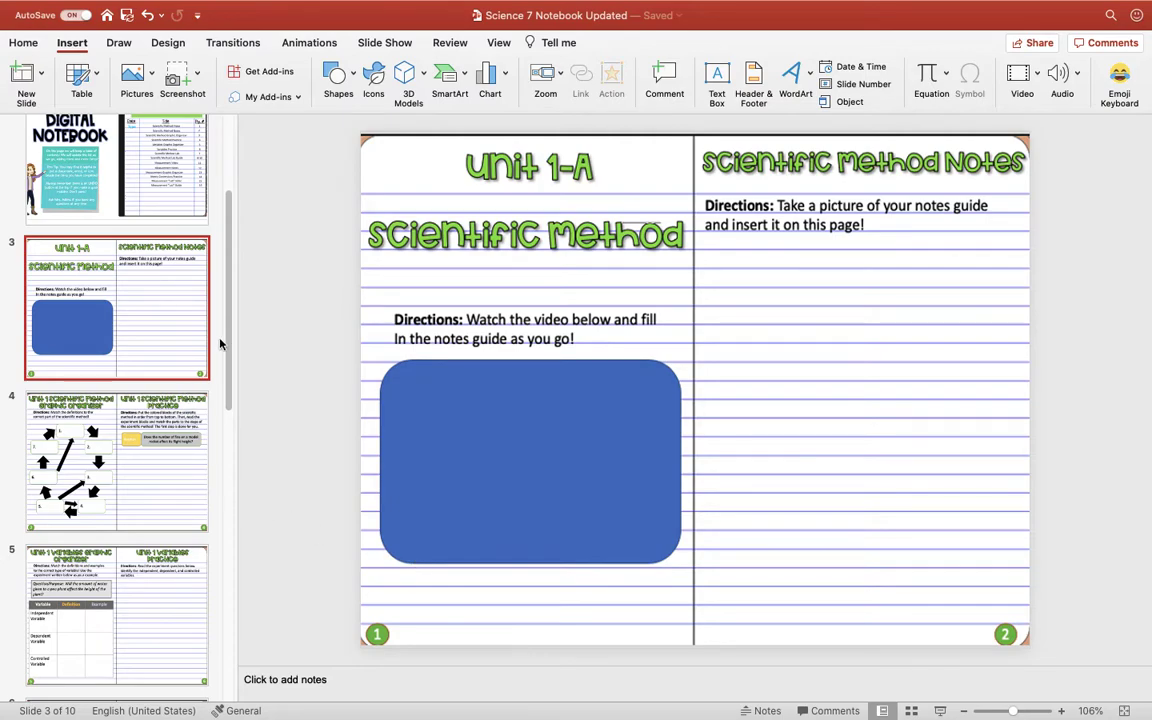
Scroll the thumbnail panel down toward the slide 4 Scientific Method Graphic Organizer
{"action": "left_click_drag", "start_coordinate": [226, 342], "coordinate": [229, 386]}
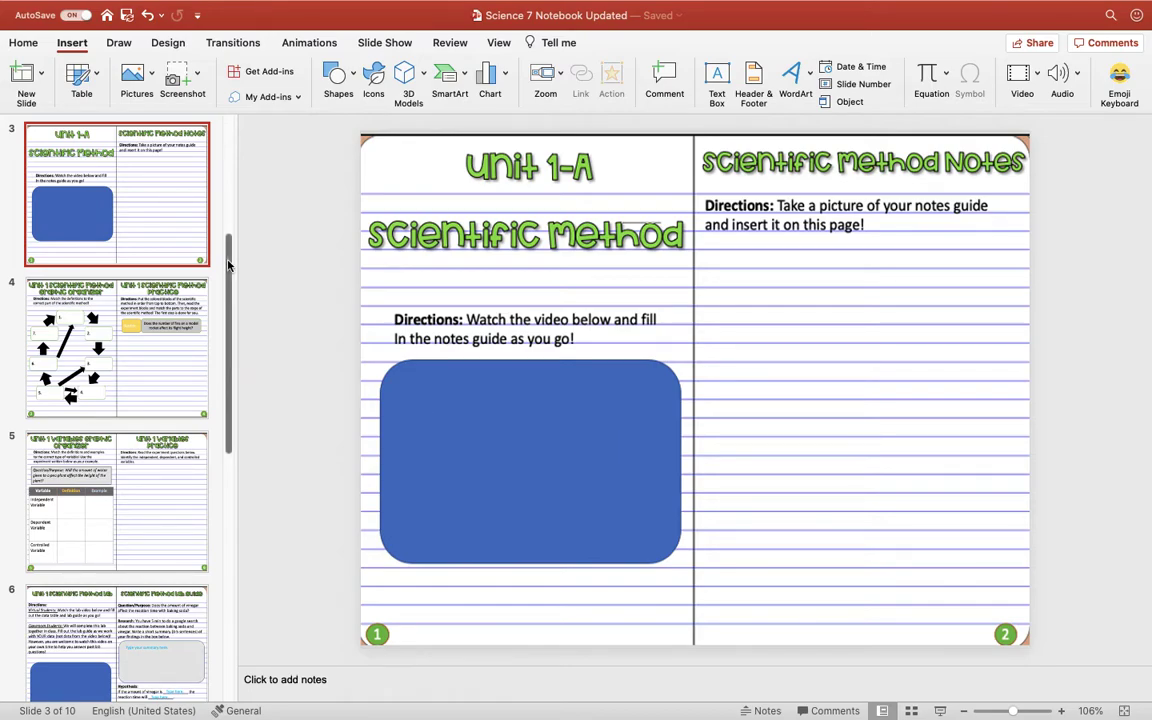
{"action": "left_click_drag", "start_coordinate": [228, 264], "coordinate": [228, 261]}
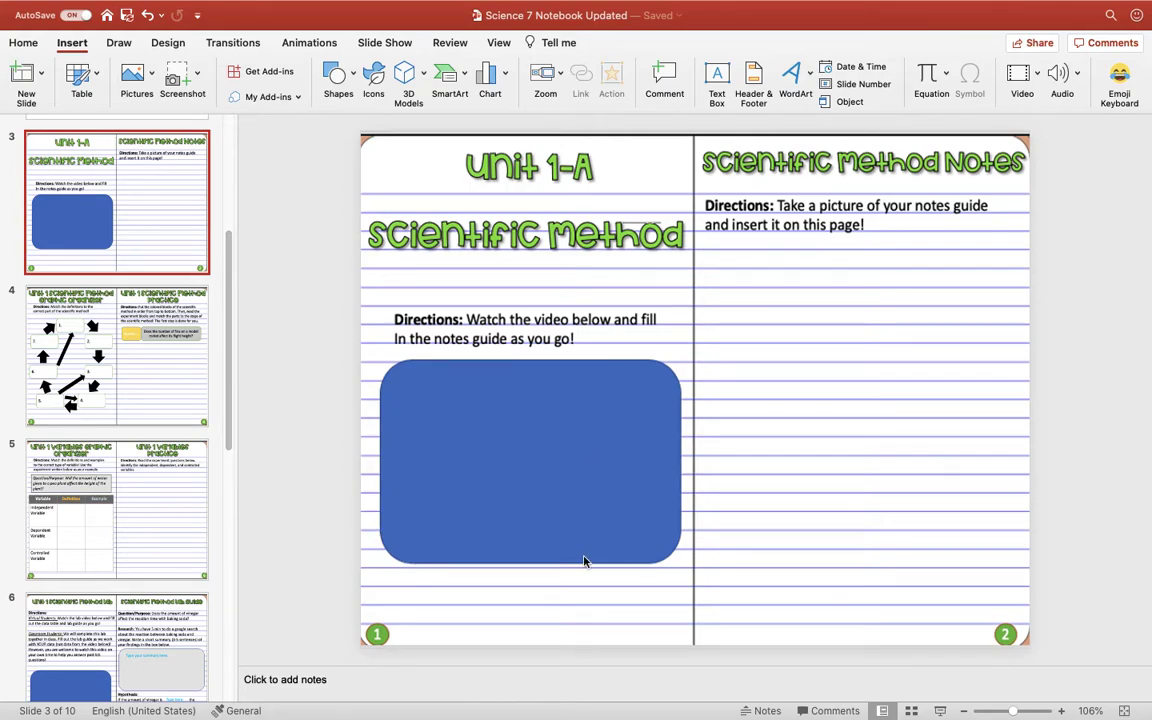
{"action": "scroll", "coordinate": [229, 333], "scroll_direction": "down", "scroll_amount": 3}
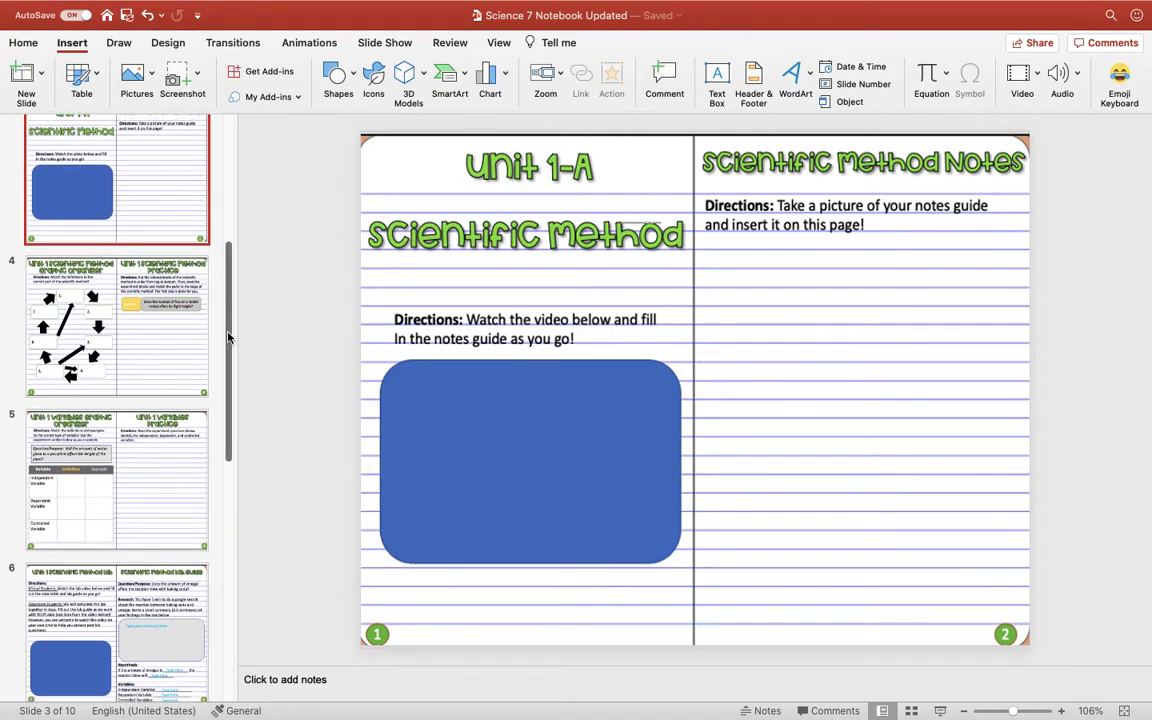
{"action": "left_click_drag", "start_coordinate": [229, 338], "coordinate": [226, 369]}
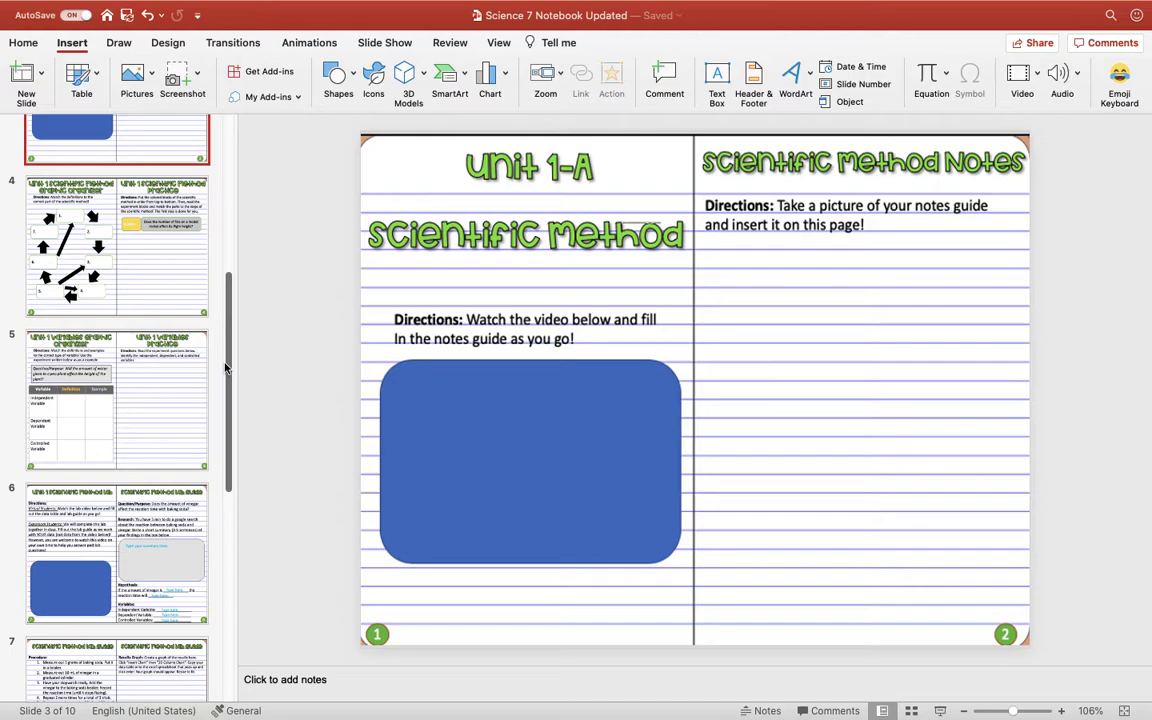
{"action": "left_click", "coordinate": [139, 287]}
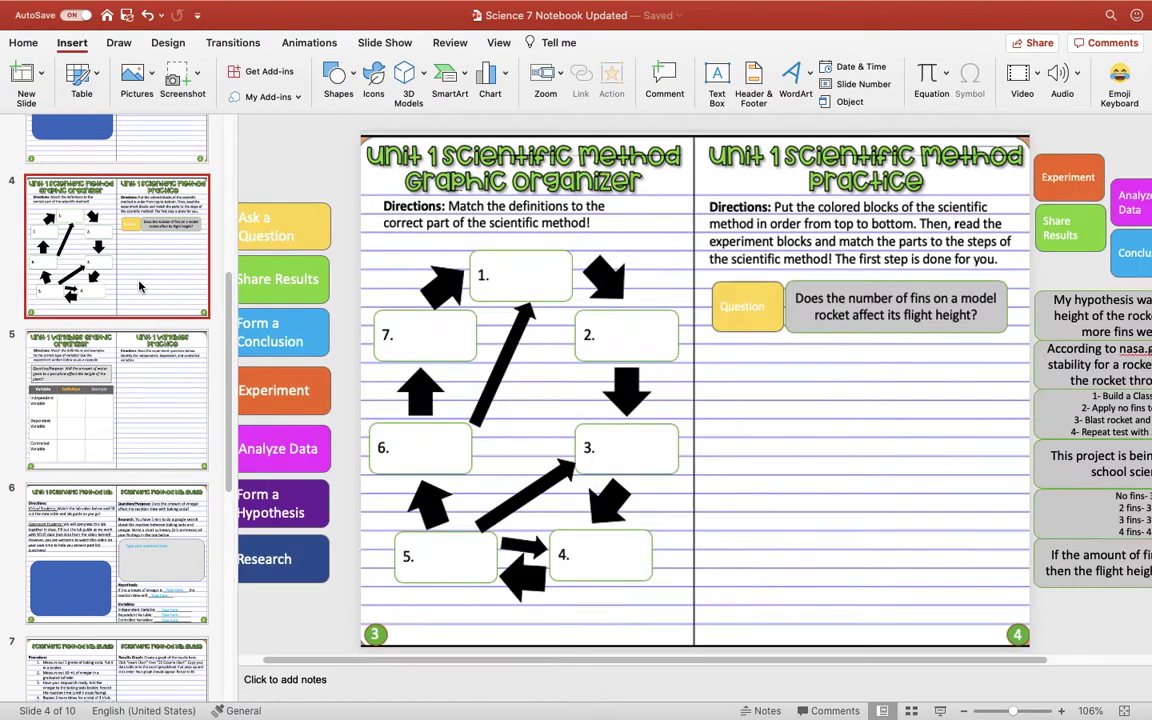
{"action": "left_click_drag", "start_coordinate": [420, 665], "coordinate": [378, 663]}
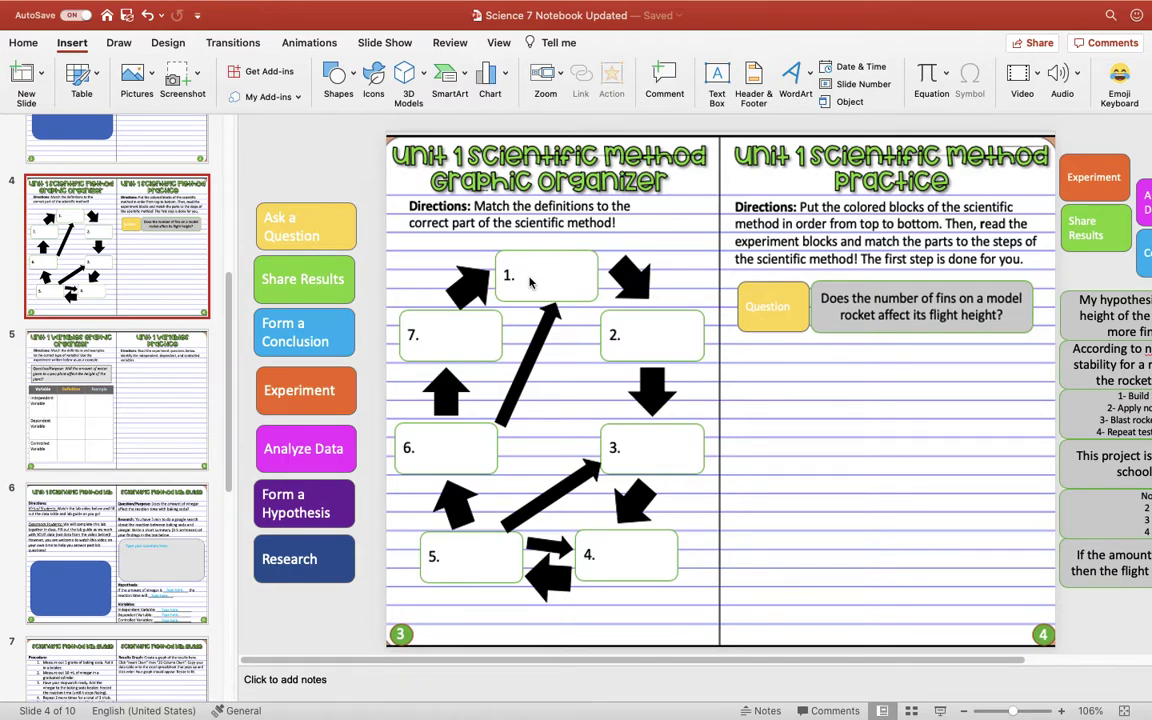
{"action": "scroll", "coordinate": [228, 222], "scroll_direction": "up", "scroll_amount": 3}
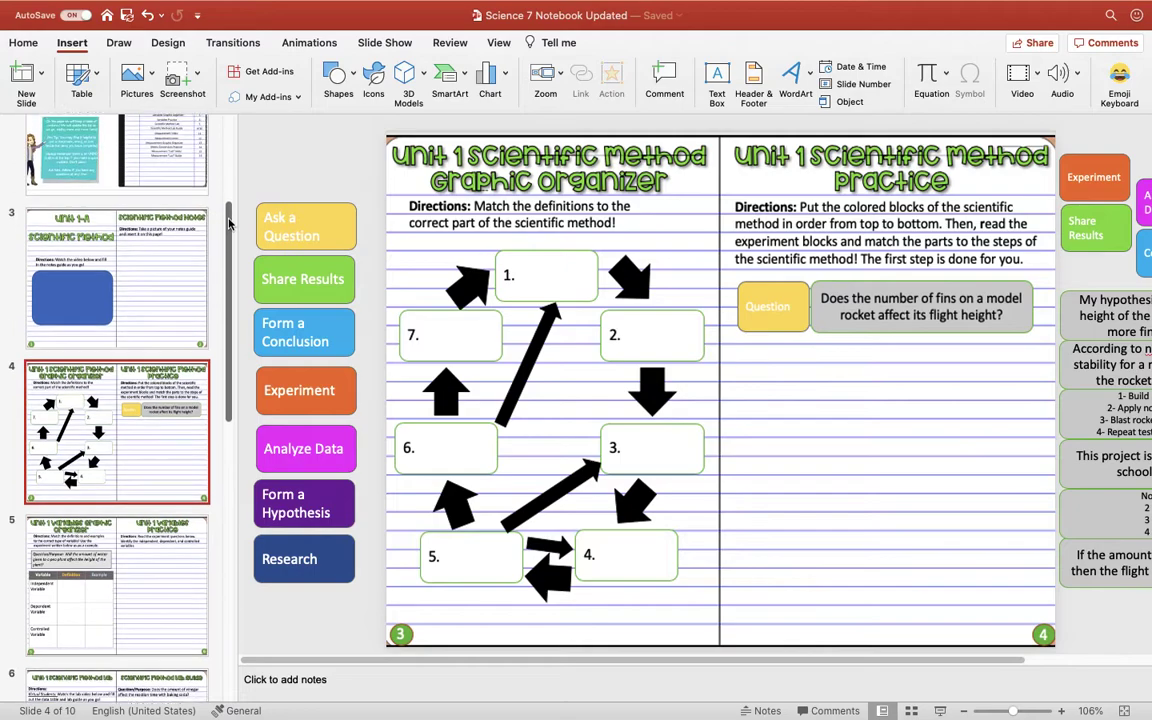
{"action": "scroll", "coordinate": [228, 222], "scroll_direction": "up", "scroll_amount": 3}
{"action": "scroll", "coordinate": [228, 222], "scroll_direction": "down", "scroll_amount": 8}
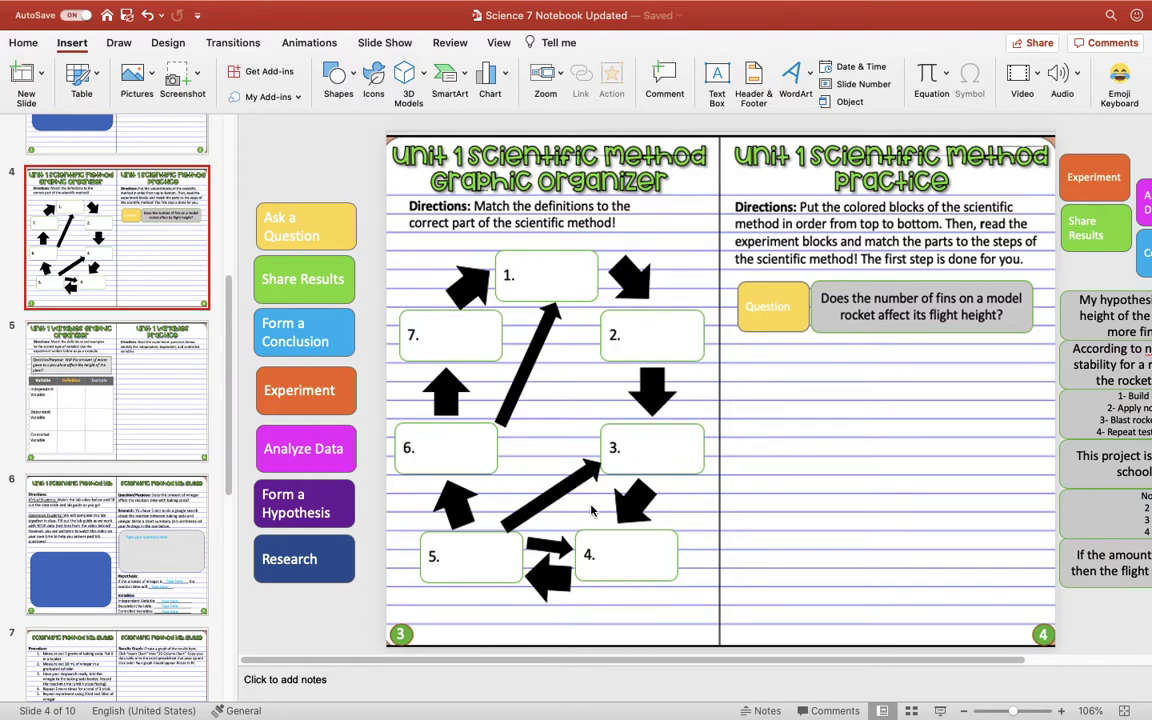
{"action": "left_click", "coordinate": [352, 77]}
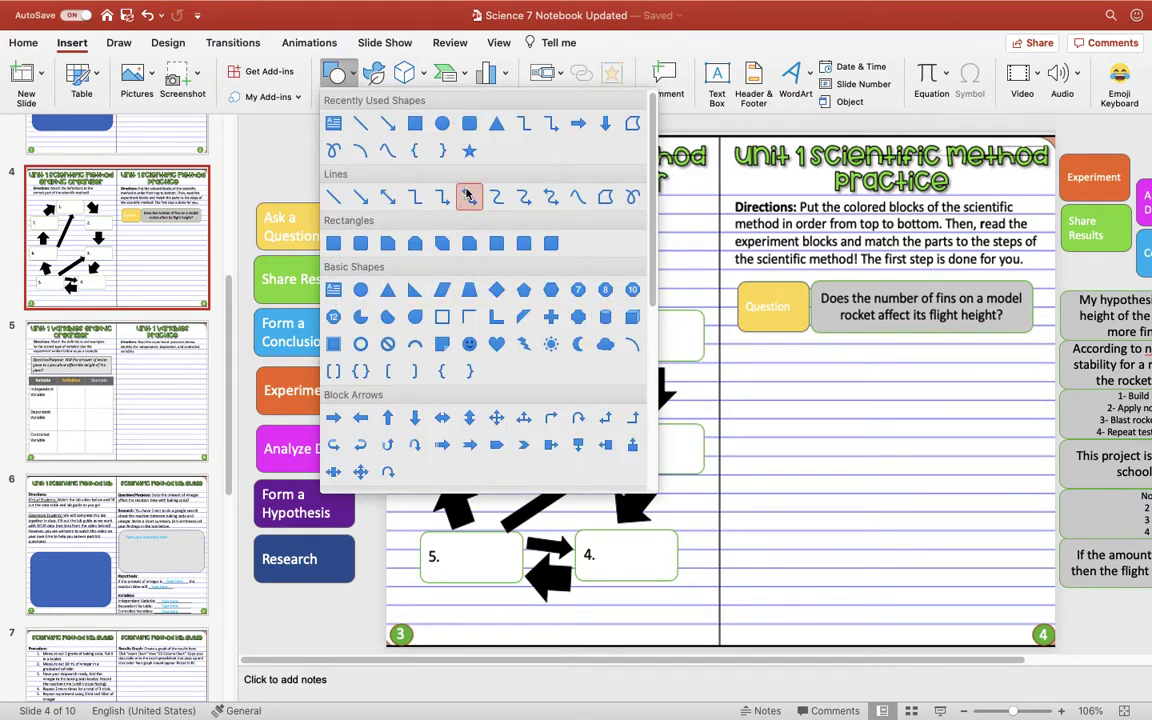
{"action": "left_click", "coordinate": [356, 75]}
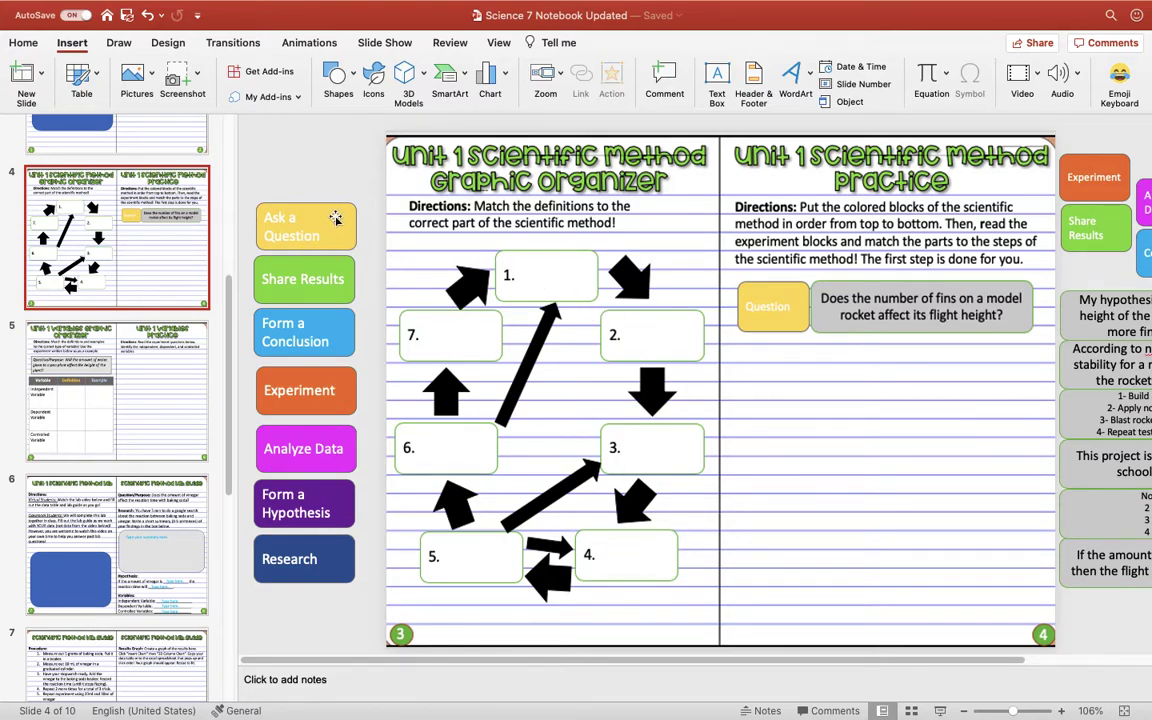
{"action": "left_click_drag", "start_coordinate": [335, 215], "coordinate": [335, 220]}
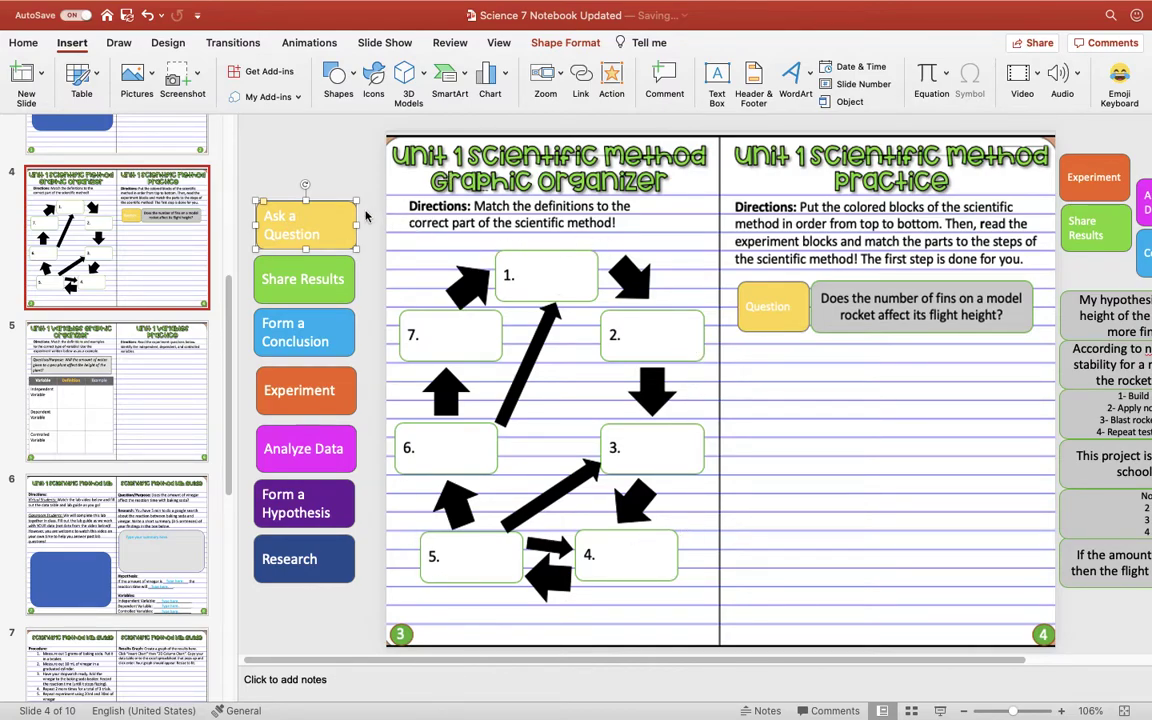
{"action": "left_click_drag", "start_coordinate": [335, 216], "coordinate": [577, 263]}
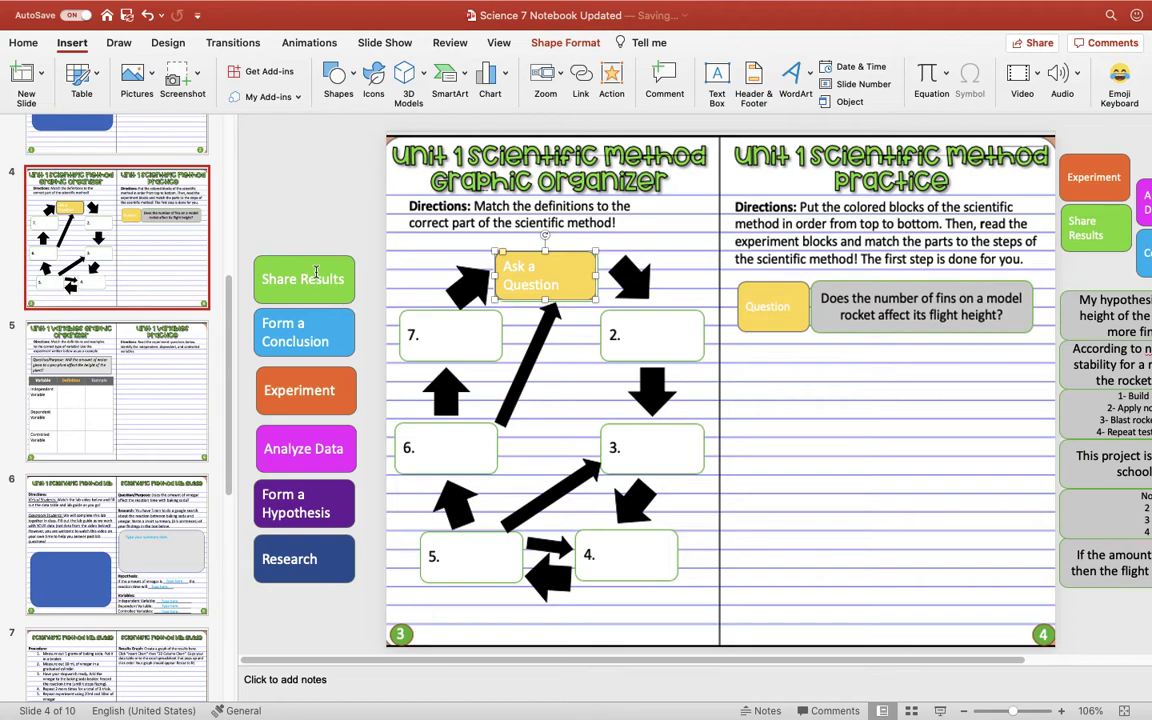
{"action": "left_click_drag", "start_coordinate": [287, 265], "coordinate": [434, 321]}
{"action": "key", "text": "Down"}
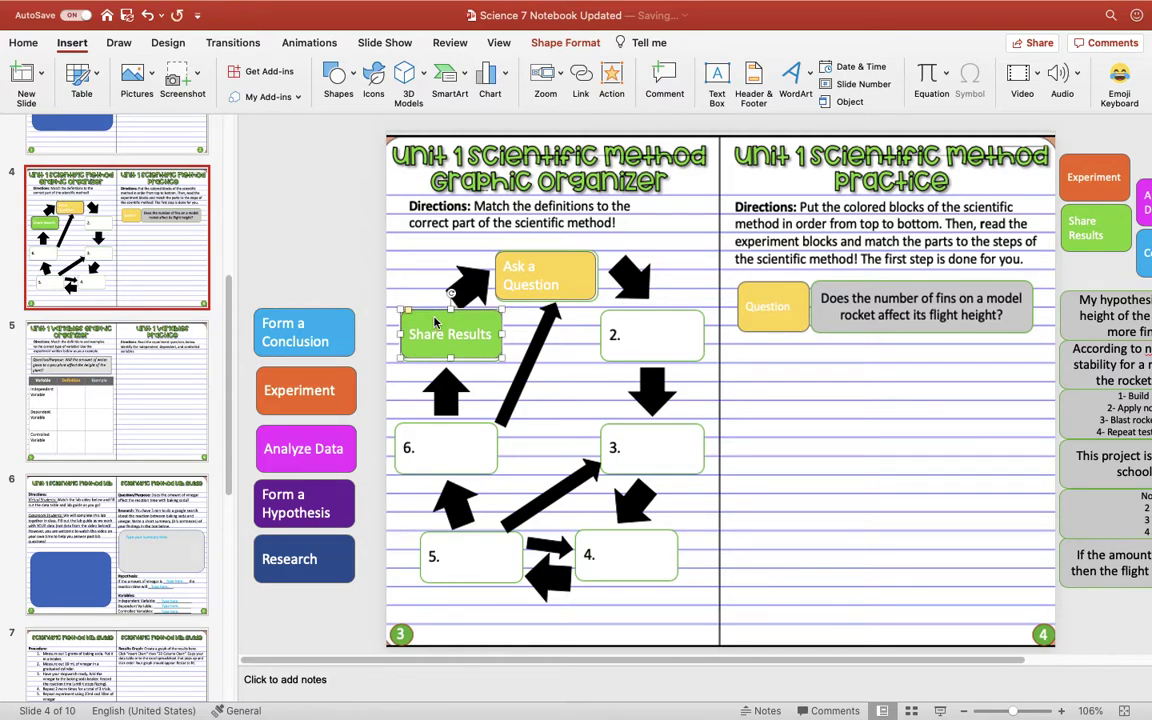
{"action": "mouse_move", "coordinate": [437, 663]}
{"action": "left_mouse_down"}
{"action": "mouse_move", "coordinate": [479, 665]}
{"action": "mouse_move", "coordinate": [426, 653]}
{"action": "left_mouse_up"}
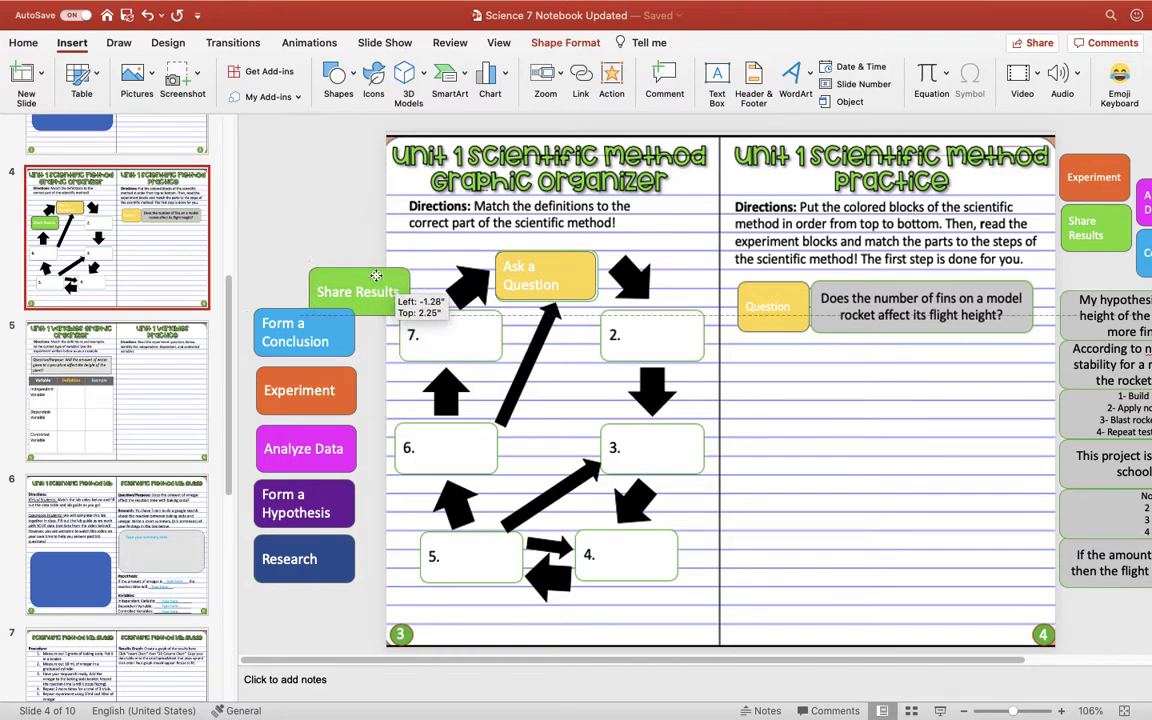
{"action": "left_click_drag", "start_coordinate": [376, 276], "coordinate": [325, 258]}
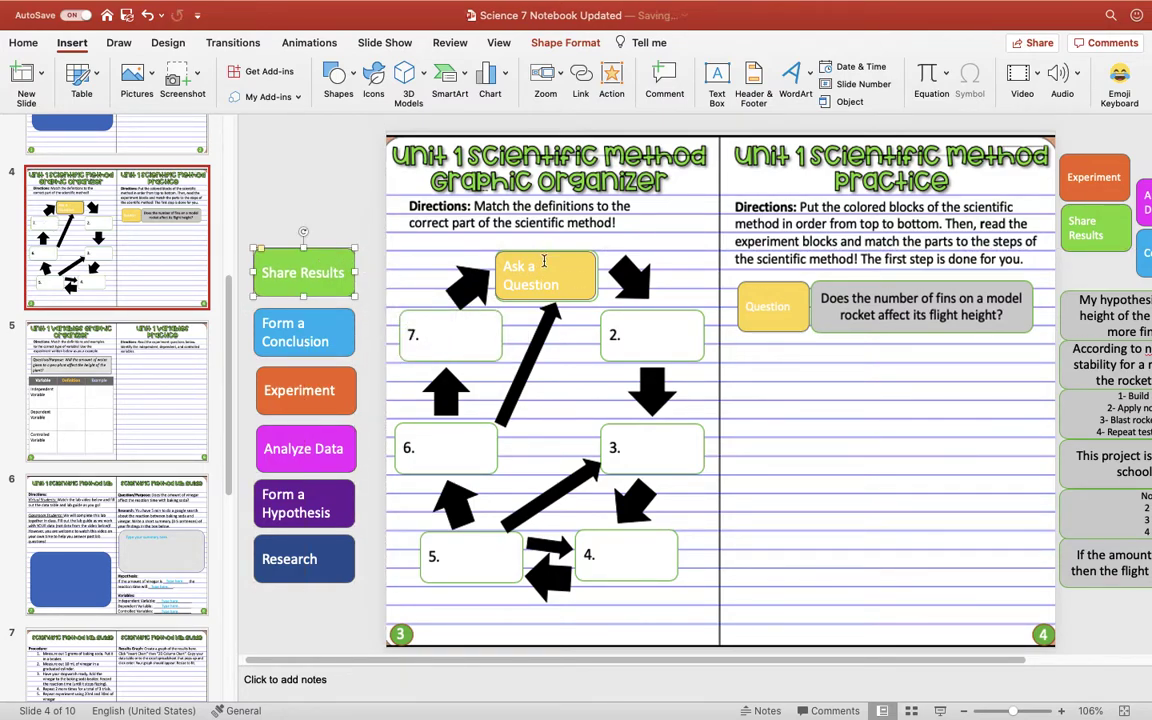
{"action": "left_click_drag", "start_coordinate": [541, 259], "coordinate": [300, 198]}
{"action": "left_click_drag", "start_coordinate": [797, 661], "coordinate": [944, 661]}
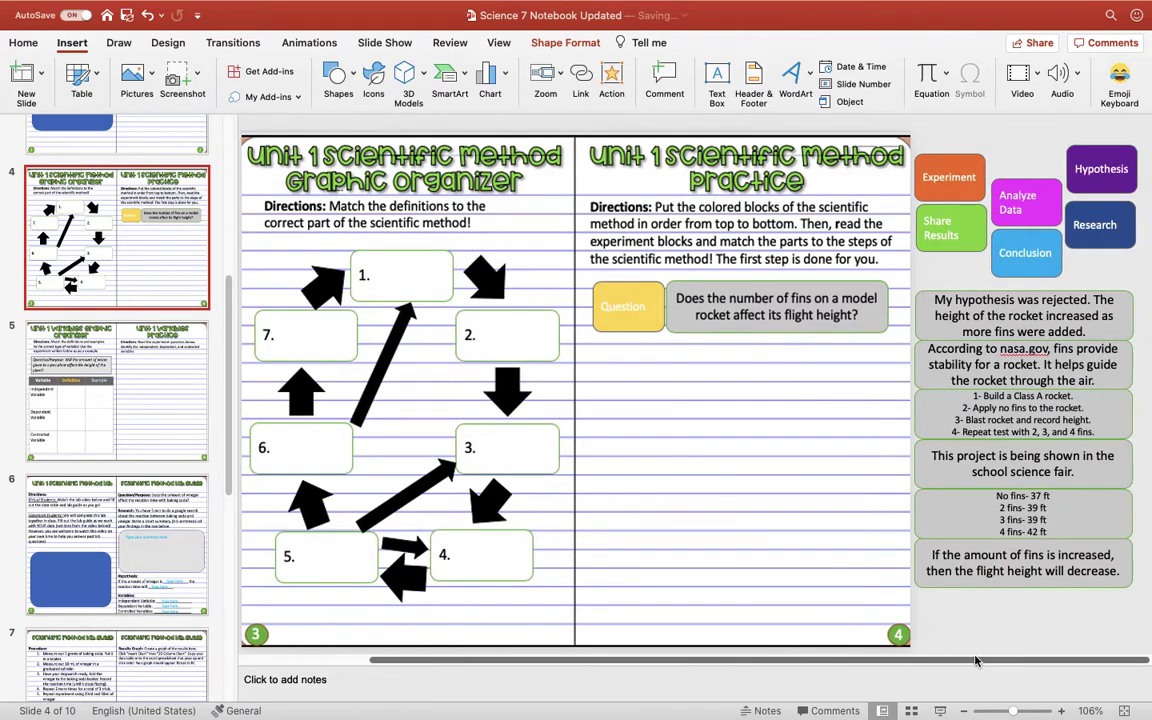
{"action": "left_click_drag", "start_coordinate": [950, 177], "coordinate": [636, 389]}
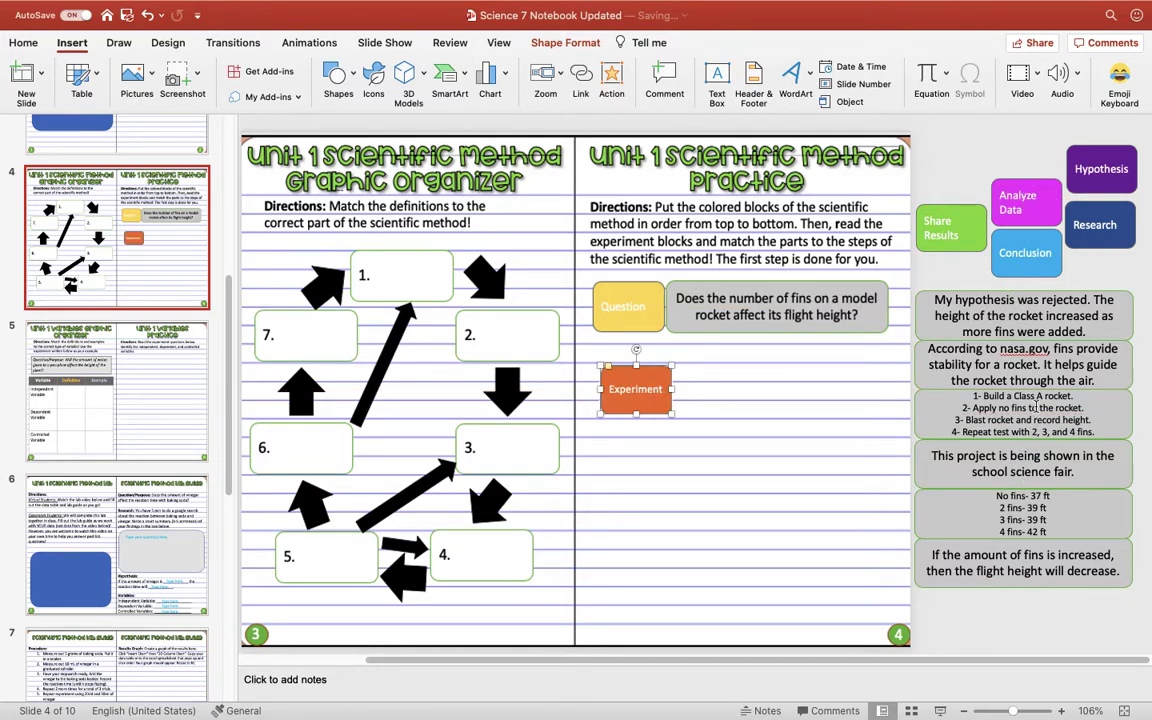
{"action": "mouse_move", "coordinate": [1100, 401]}
{"action": "left_mouse_down"}
{"action": "mouse_move", "coordinate": [858, 377]}
{"action": "mouse_move", "coordinate": [1113, 398]}
{"action": "left_mouse_up"}
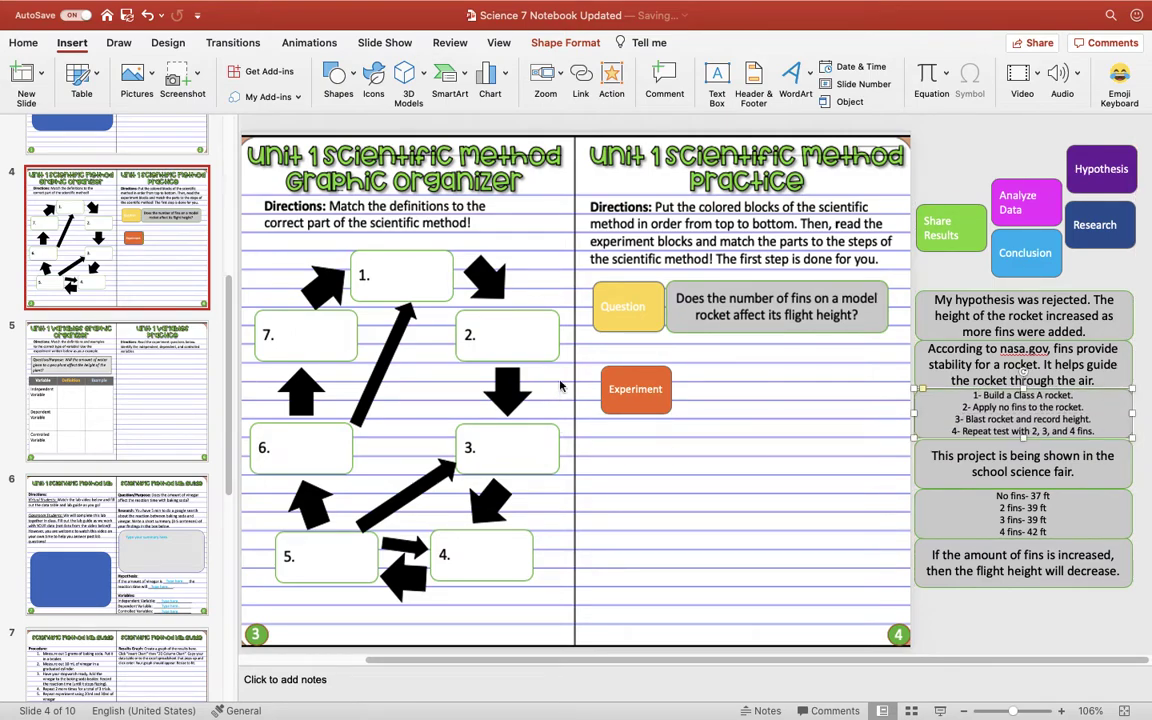
{"action": "mouse_move", "coordinate": [636, 374]}
{"action": "left_mouse_down"}
{"action": "mouse_move", "coordinate": [628, 353]}
{"action": "mouse_move", "coordinate": [627, 387]}
{"action": "left_mouse_up"}
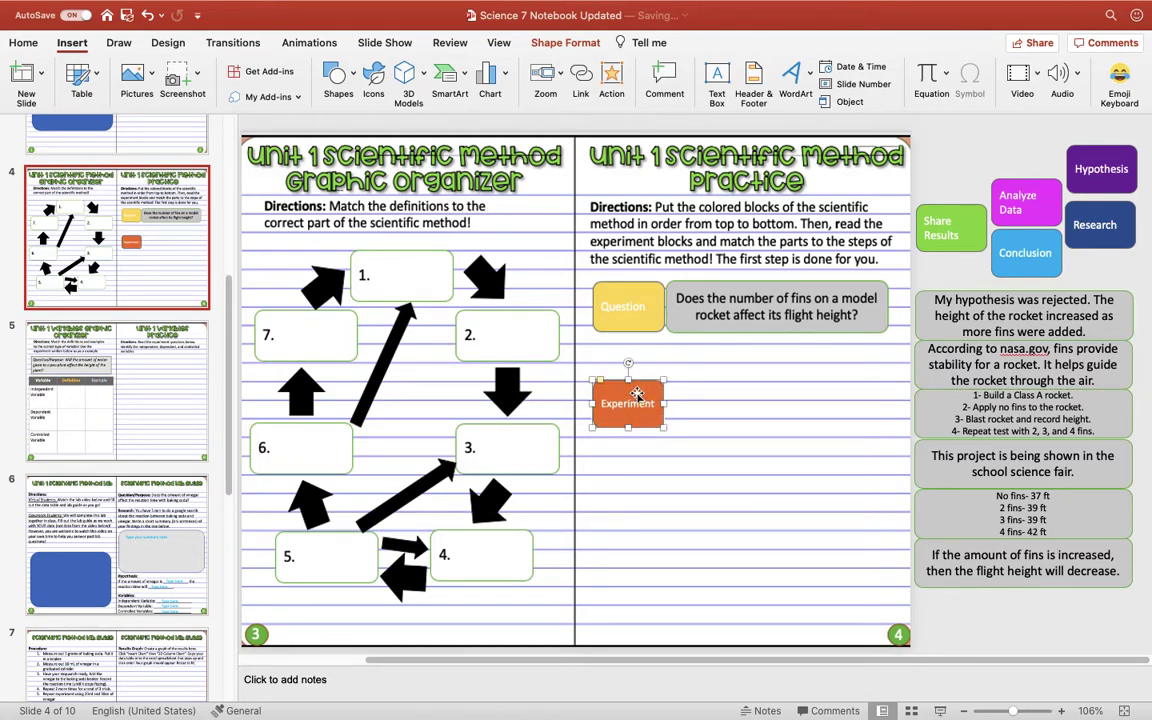
{"action": "left_click_drag", "start_coordinate": [637, 393], "coordinate": [681, 390]}
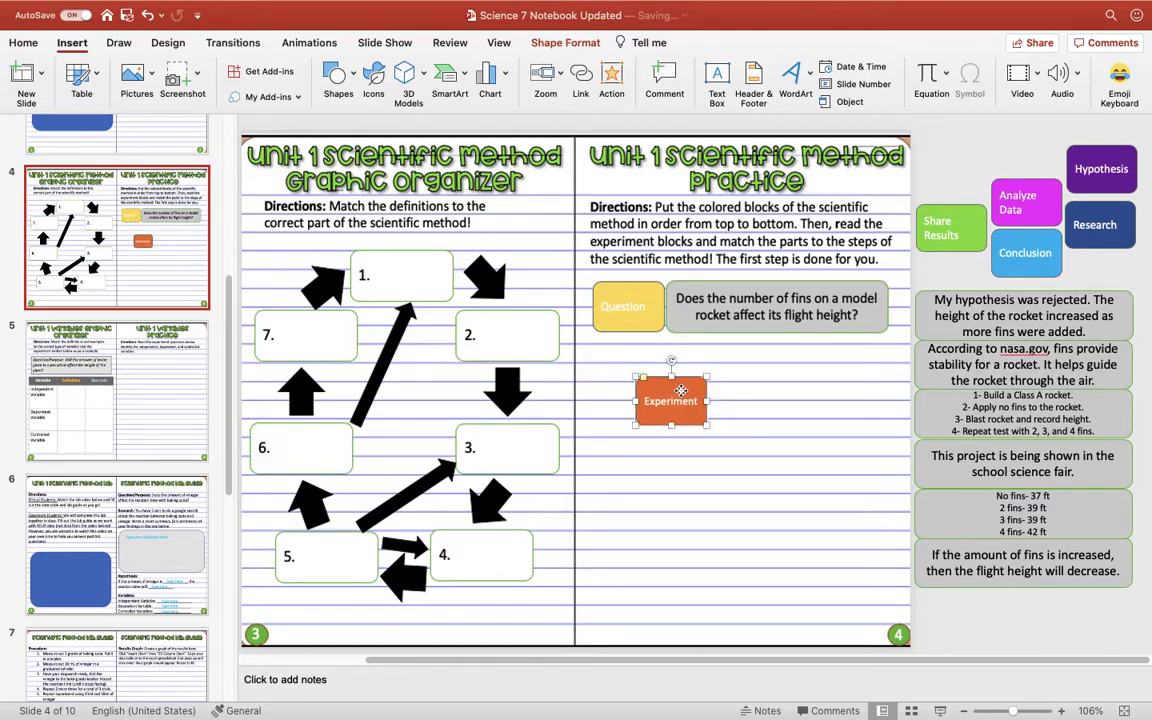
{"action": "scroll", "coordinate": [462, 356], "scroll_direction": "left", "scroll_amount": 5}
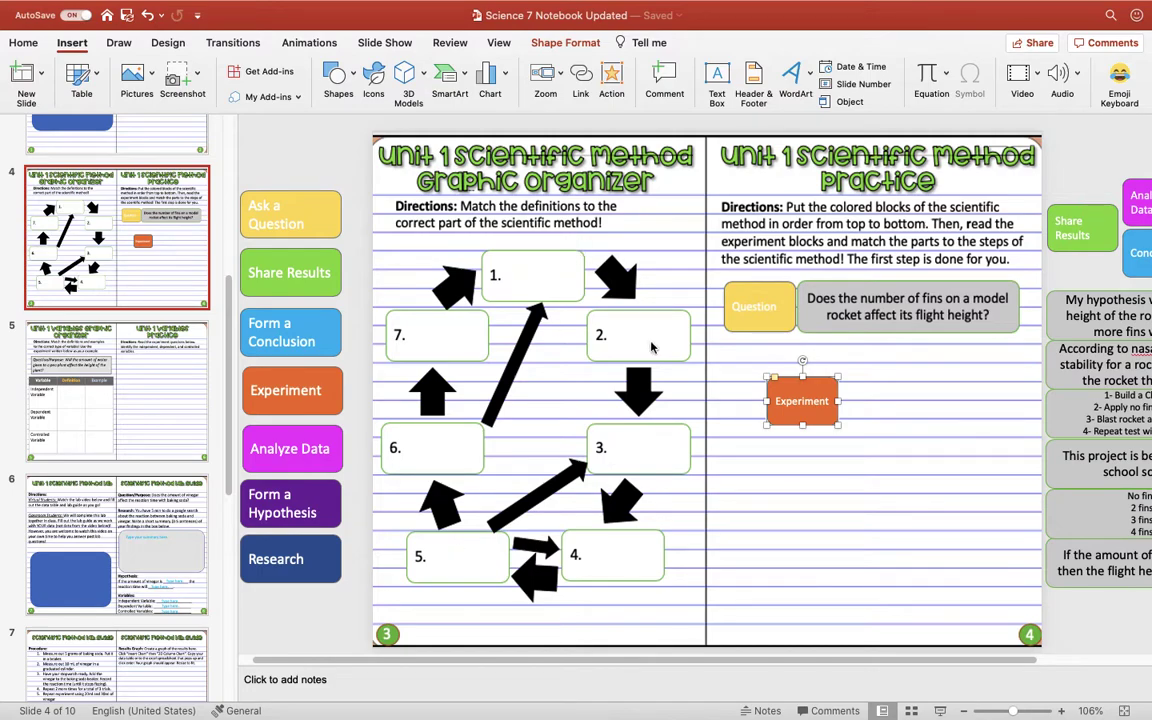
{"action": "left_click", "coordinate": [306, 679]}
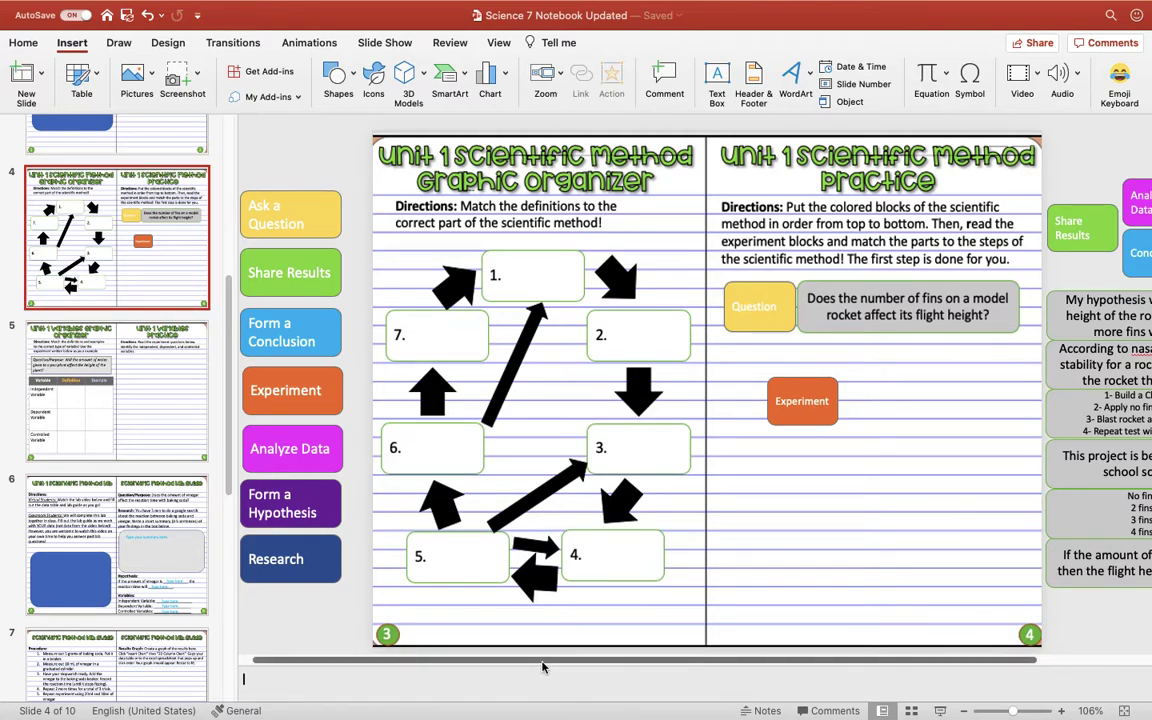
{"action": "left_click_drag", "start_coordinate": [543, 667], "coordinate": [655, 667]}
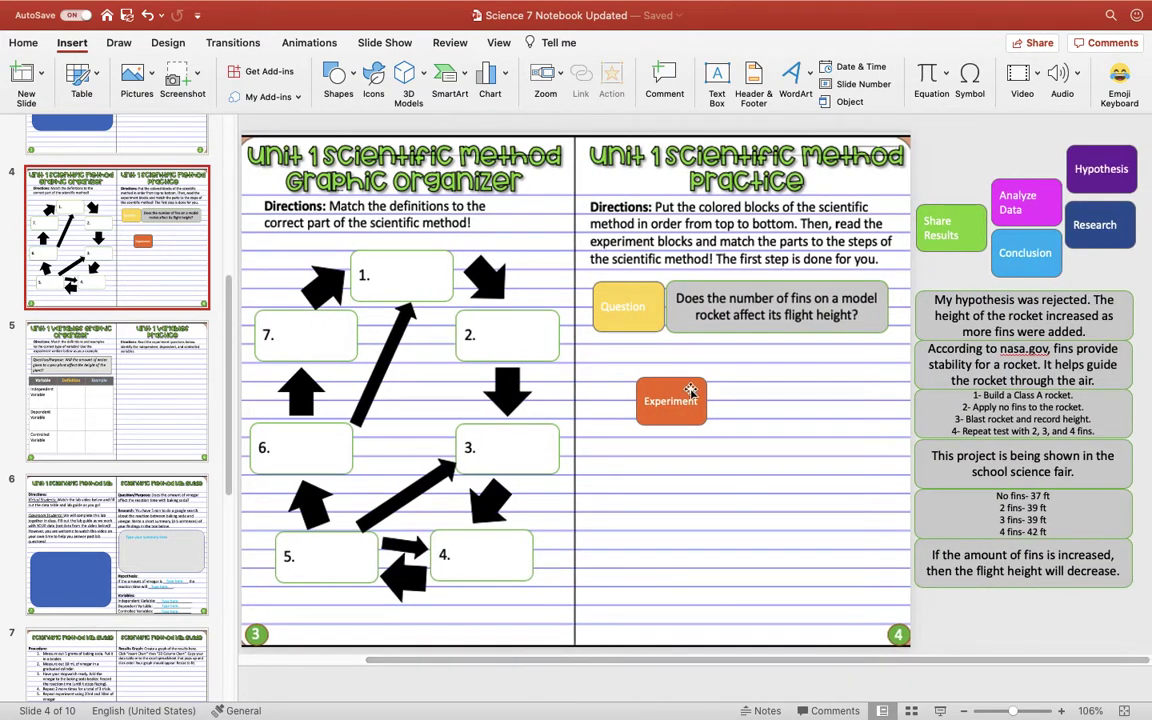
{"action": "left_click_drag", "start_coordinate": [690, 392], "coordinate": [648, 379]}
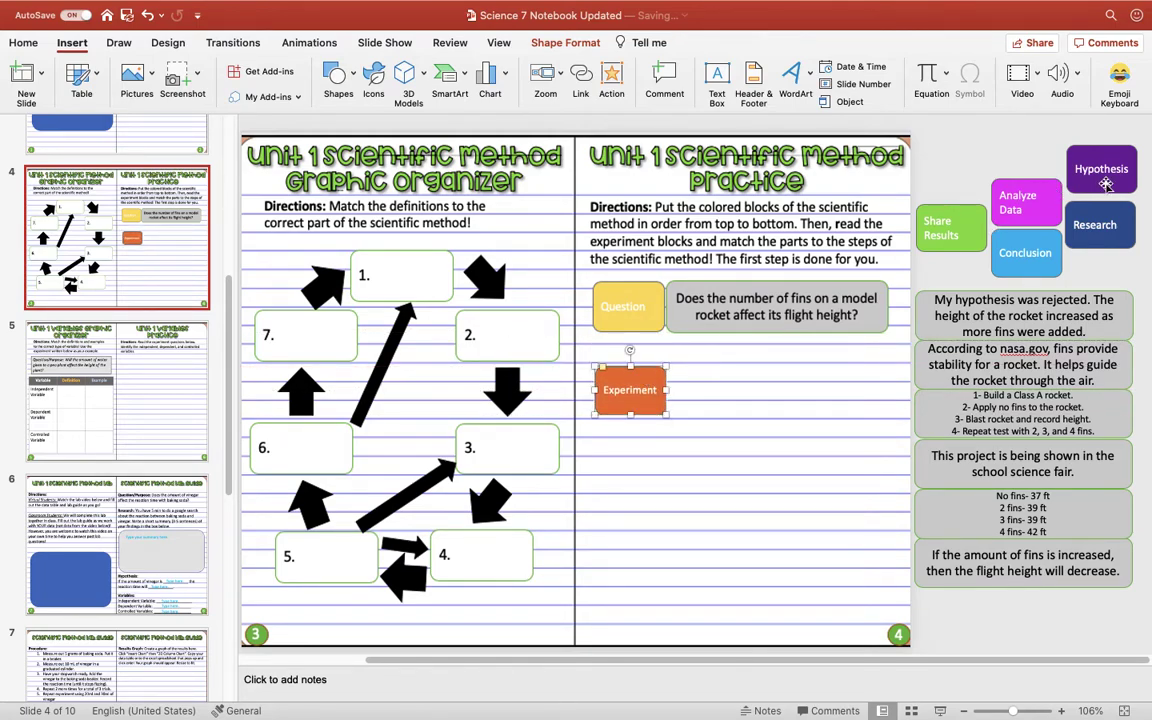
{"action": "left_click_drag", "start_coordinate": [1113, 186], "coordinate": [644, 366]}
{"action": "double_click", "coordinate": [632, 349]}
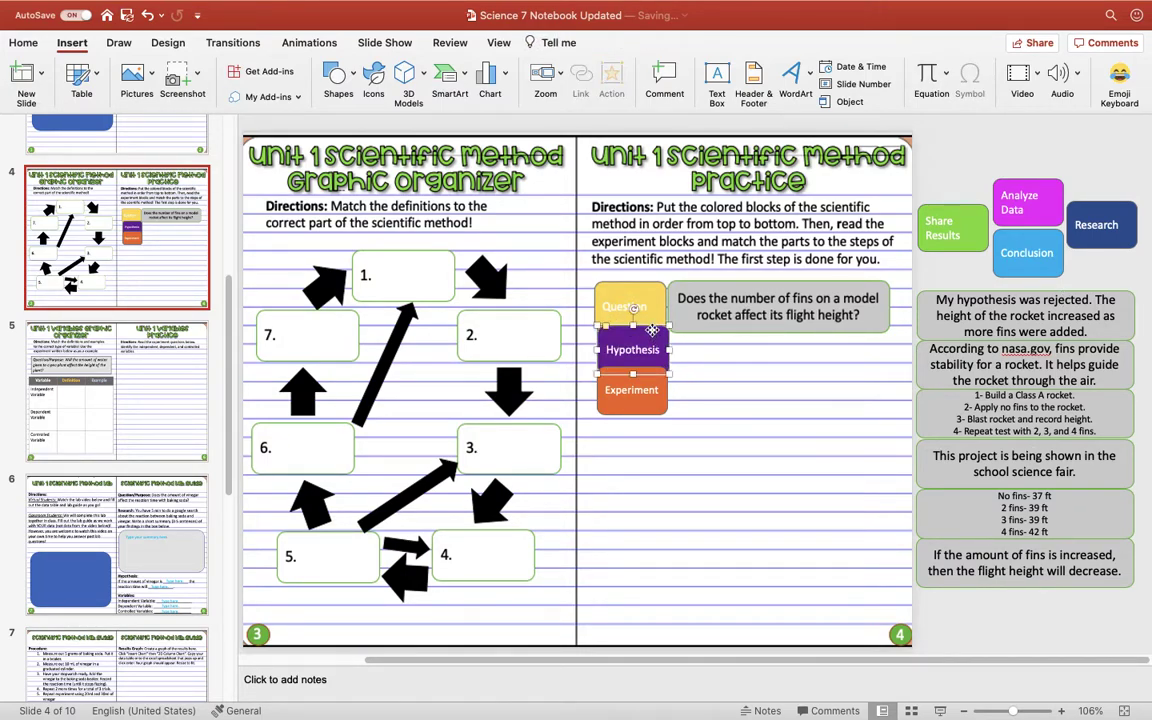
{"action": "left_click_drag", "start_coordinate": [660, 329], "coordinate": [979, 158]}
{"action": "left_click_drag", "start_coordinate": [647, 372], "coordinate": [1112, 146]}
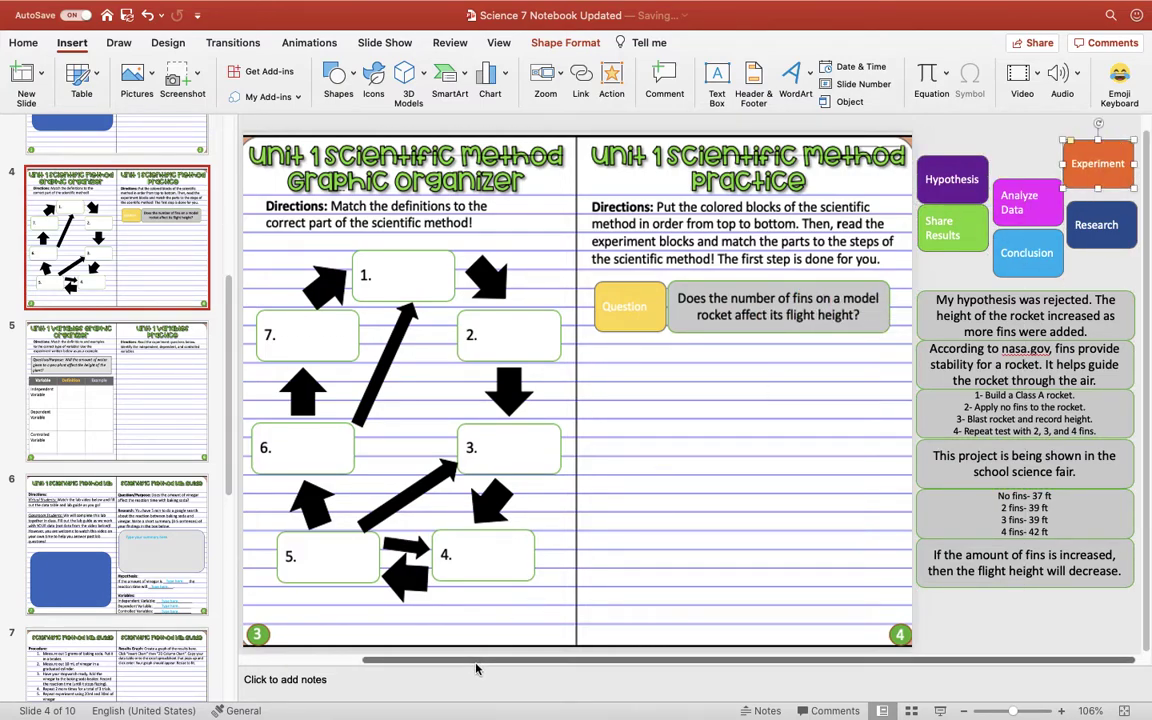
{"action": "left_click_drag", "start_coordinate": [476, 663], "coordinate": [351, 663]}
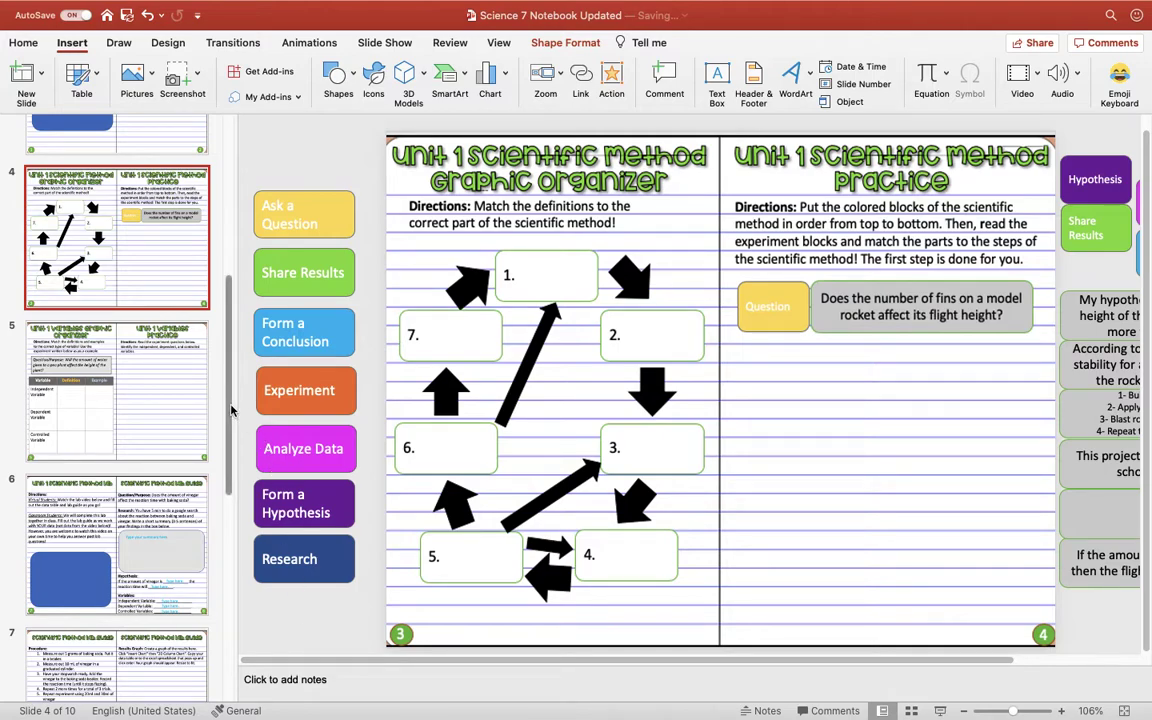
Reposition the amount-of-soil example card on the variables organizer slide, then go to slide 6
{"action": "left_click_drag", "start_coordinate": [234, 400], "coordinate": [231, 449]}
{"action": "key", "text": "Down"}
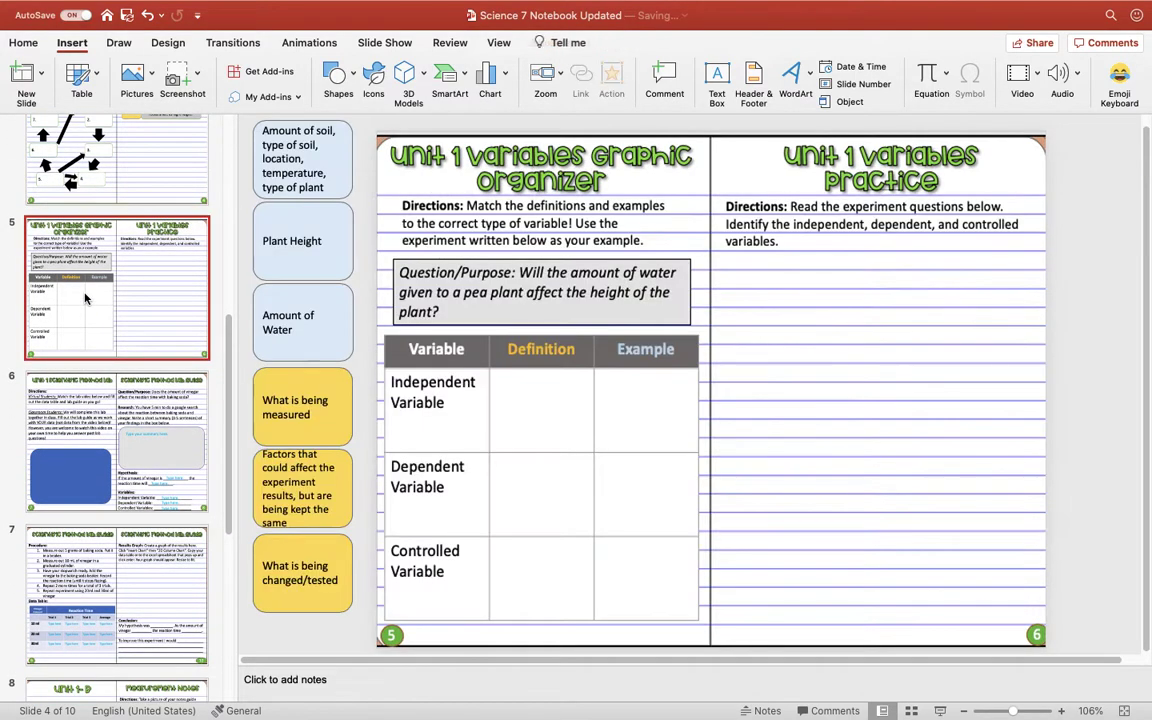
{"action": "left_click_drag", "start_coordinate": [229, 370], "coordinate": [229, 385]}
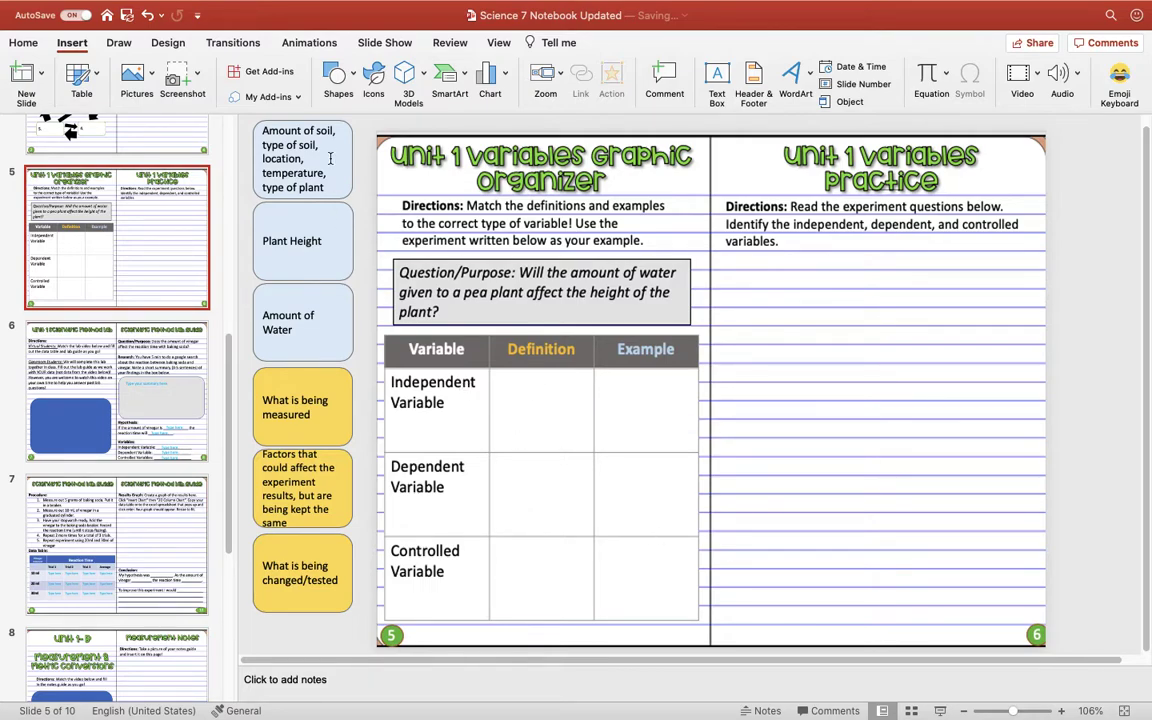
{"action": "mouse_move", "coordinate": [336, 120]}
{"action": "left_mouse_down"}
{"action": "mouse_move", "coordinate": [524, 364]}
{"action": "mouse_move", "coordinate": [548, 406]}
{"action": "mouse_move", "coordinate": [570, 512]}
{"action": "mouse_move", "coordinate": [632, 550]}
{"action": "mouse_move", "coordinate": [676, 538]}
{"action": "mouse_move", "coordinate": [445, 300]}
{"action": "mouse_move", "coordinate": [360, 118]}
{"action": "mouse_move", "coordinate": [330, 126]}
{"action": "left_mouse_up"}
{"action": "left_click", "coordinate": [200, 372]}
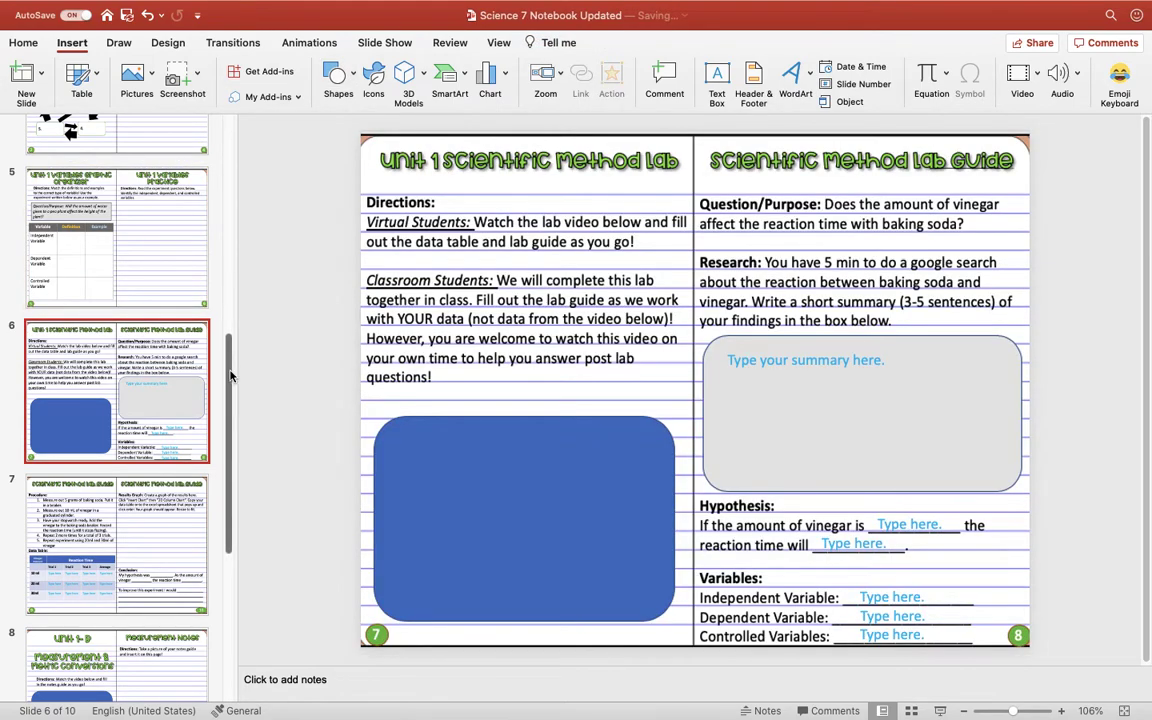
Nudge the 'Type your summary here.' prompt into the grey box's top-left corner
{"action": "left_click_drag", "start_coordinate": [230, 375], "coordinate": [230, 397]}
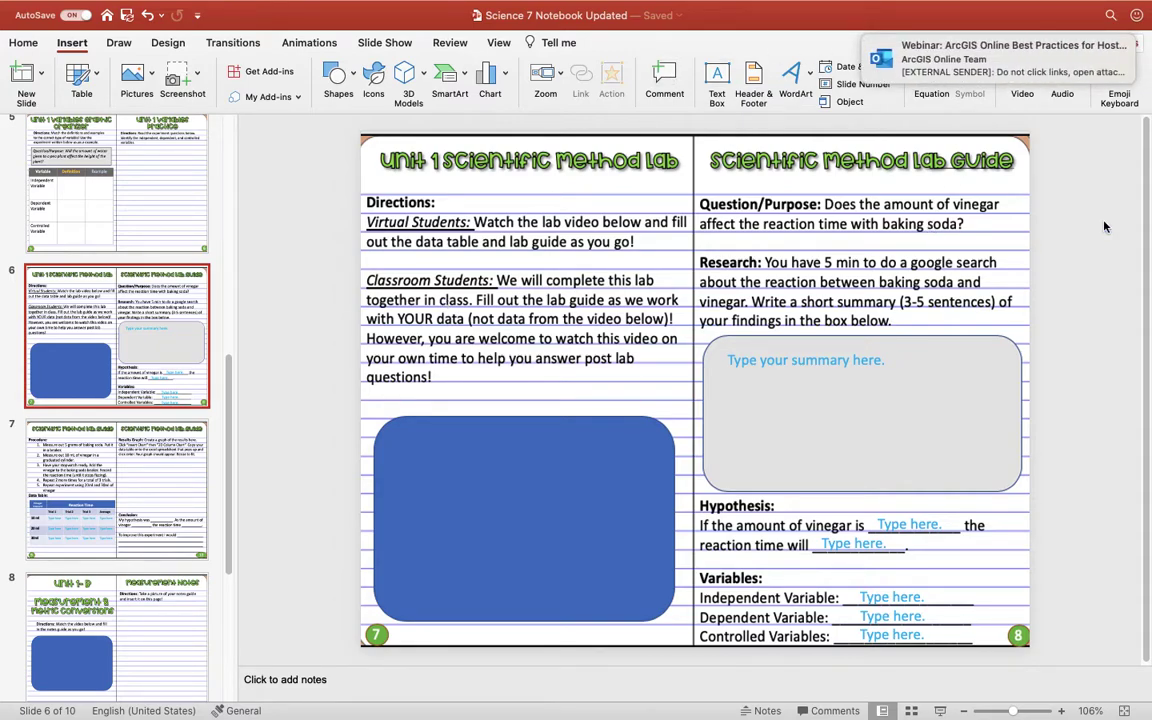
{"action": "scroll", "coordinate": [1146, 246], "scroll_direction": "down", "scroll_amount": 1}
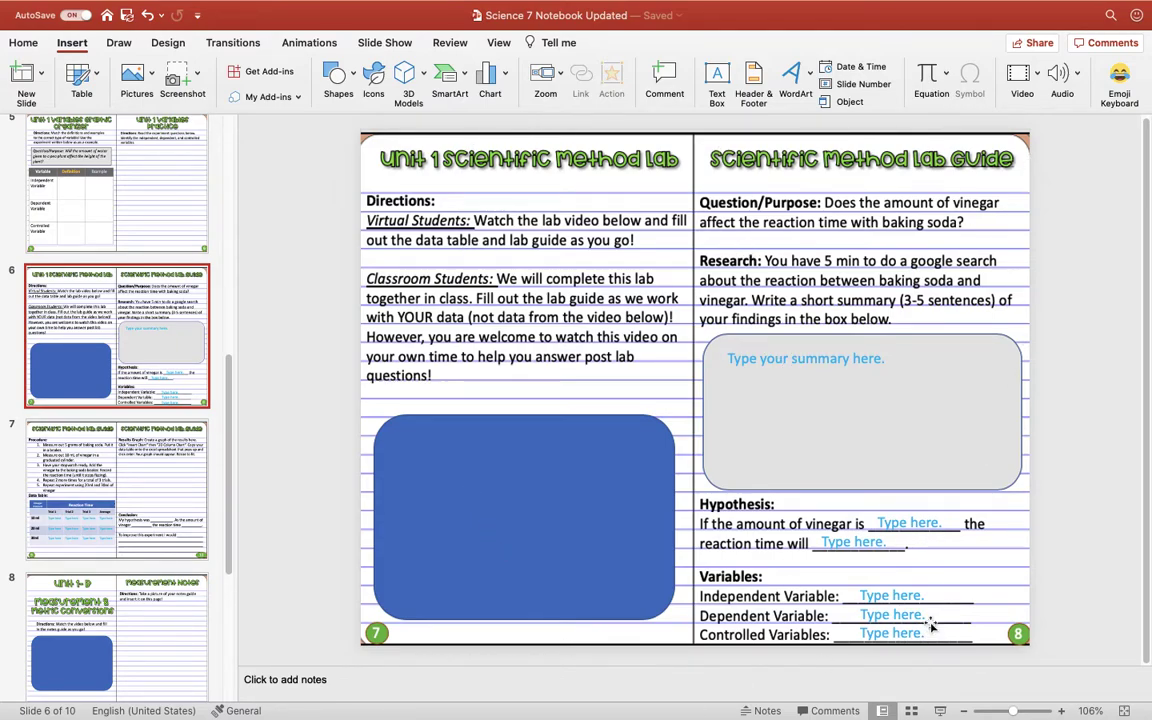
{"action": "left_click", "coordinate": [759, 347]}
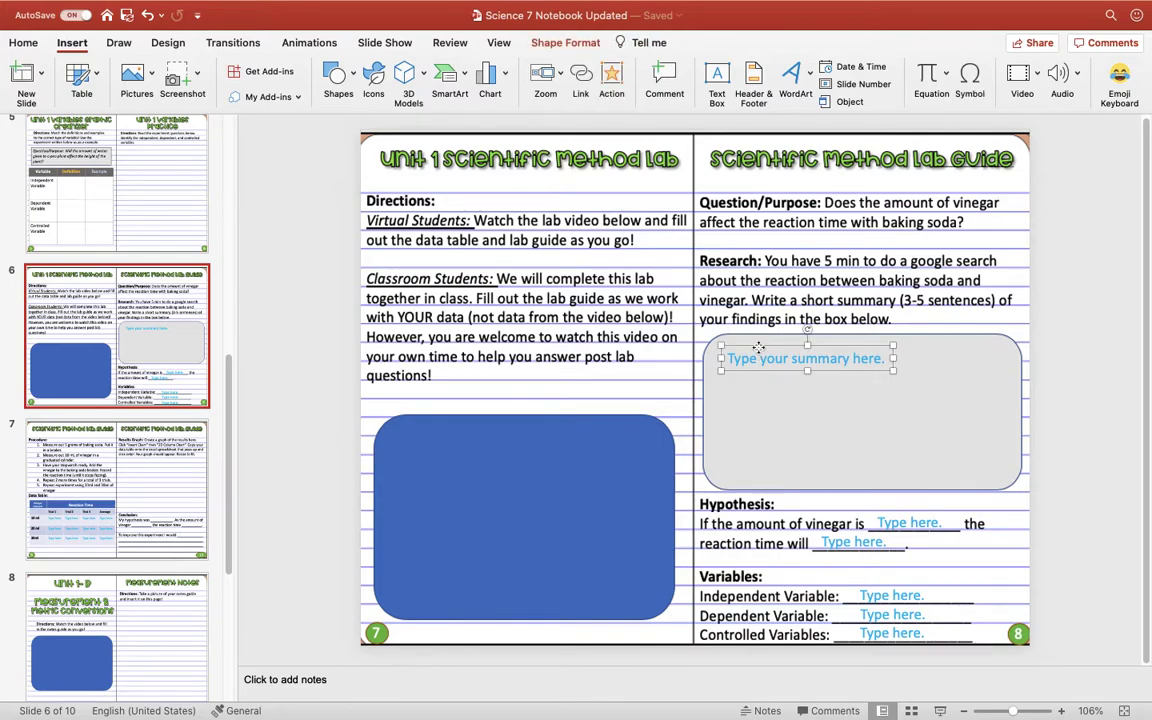
{"action": "mouse_move", "coordinate": [759, 347]}
{"action": "left_mouse_down"}
{"action": "mouse_move", "coordinate": [768, 432]}
{"action": "mouse_move", "coordinate": [749, 337]}
{"action": "left_mouse_up"}
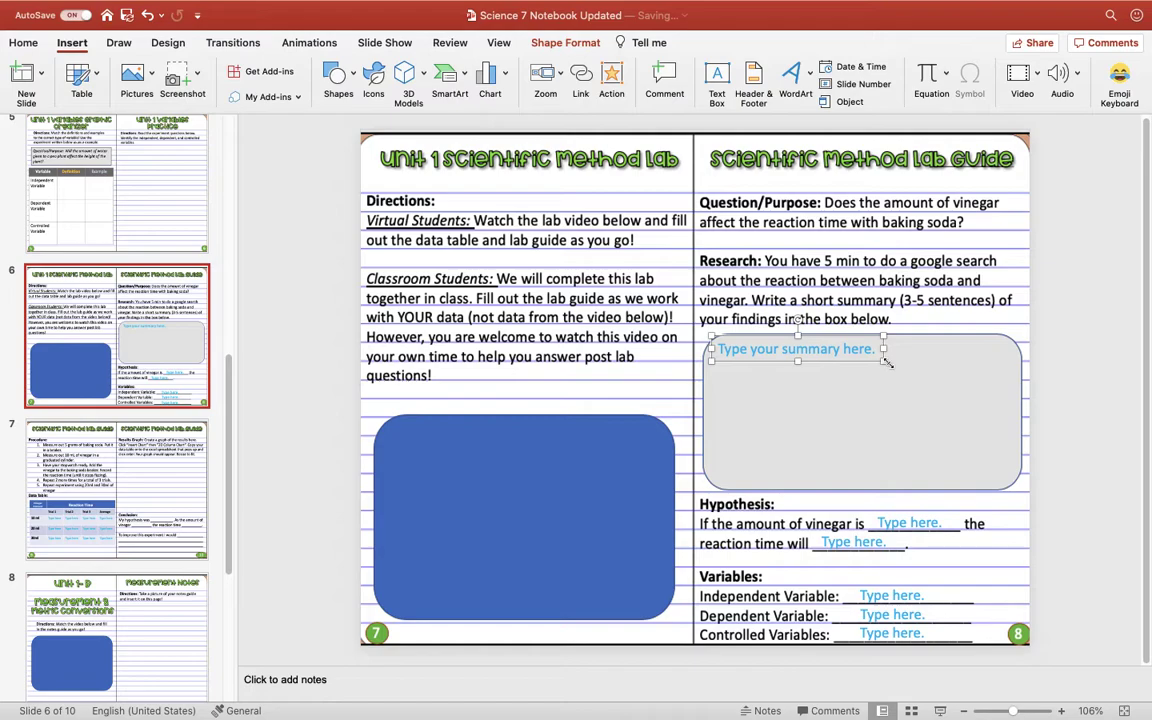
Nudge the first Hypothesis blank upward and check the Independent, Dependent and Controlled Variable blanks
{"action": "left_click", "coordinate": [905, 514]}
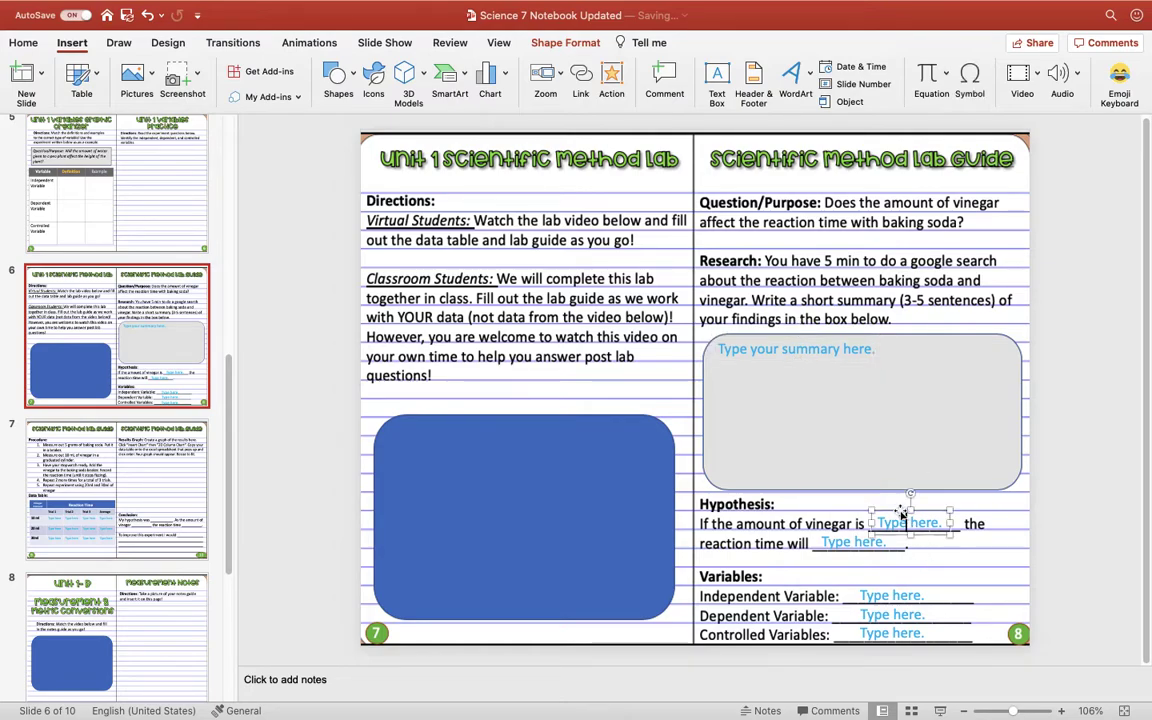
{"action": "mouse_move", "coordinate": [905, 514]}
{"action": "left_mouse_down"}
{"action": "mouse_move", "coordinate": [899, 491]}
{"action": "mouse_move", "coordinate": [902, 514]}
{"action": "left_mouse_up"}
{"action": "left_click", "coordinate": [886, 597]}
{"action": "left_click", "coordinate": [883, 618]}
{"action": "left_click", "coordinate": [884, 633]}
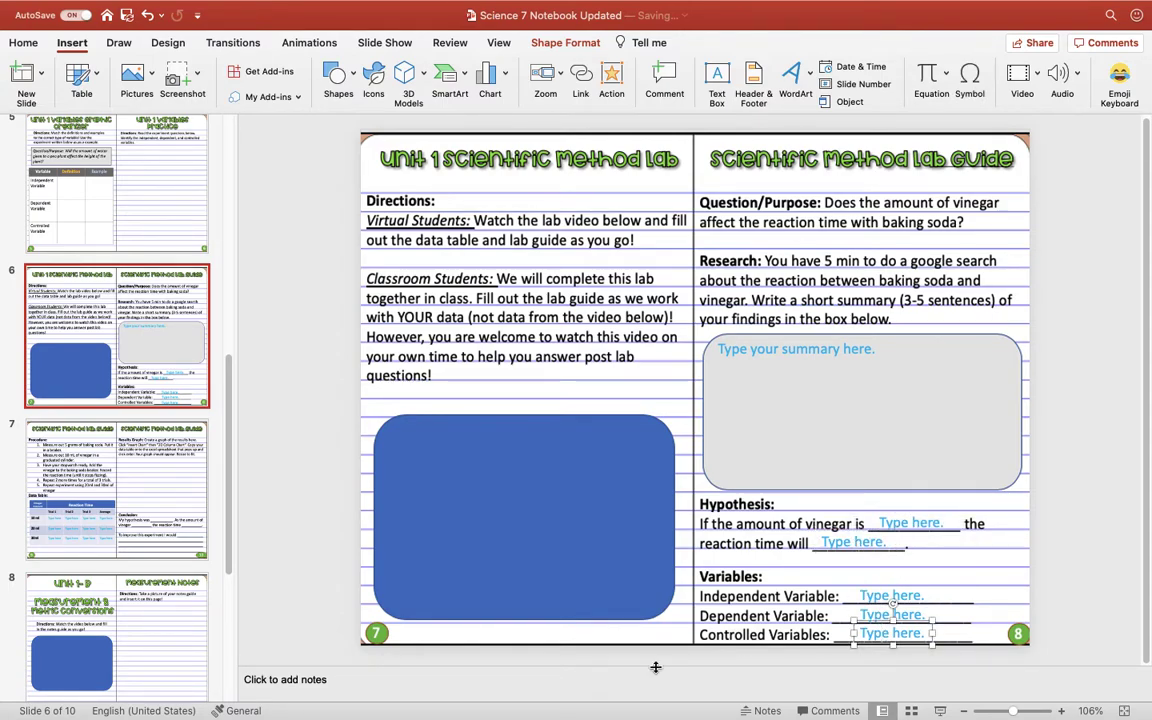
Scroll down to slide 7, the Lab Guide procedure spread
{"action": "scroll", "coordinate": [227, 418], "scroll_direction": "down", "scroll_amount": 1}
{"action": "scroll", "coordinate": [227, 418], "scroll_direction": "down", "scroll_amount": 3}
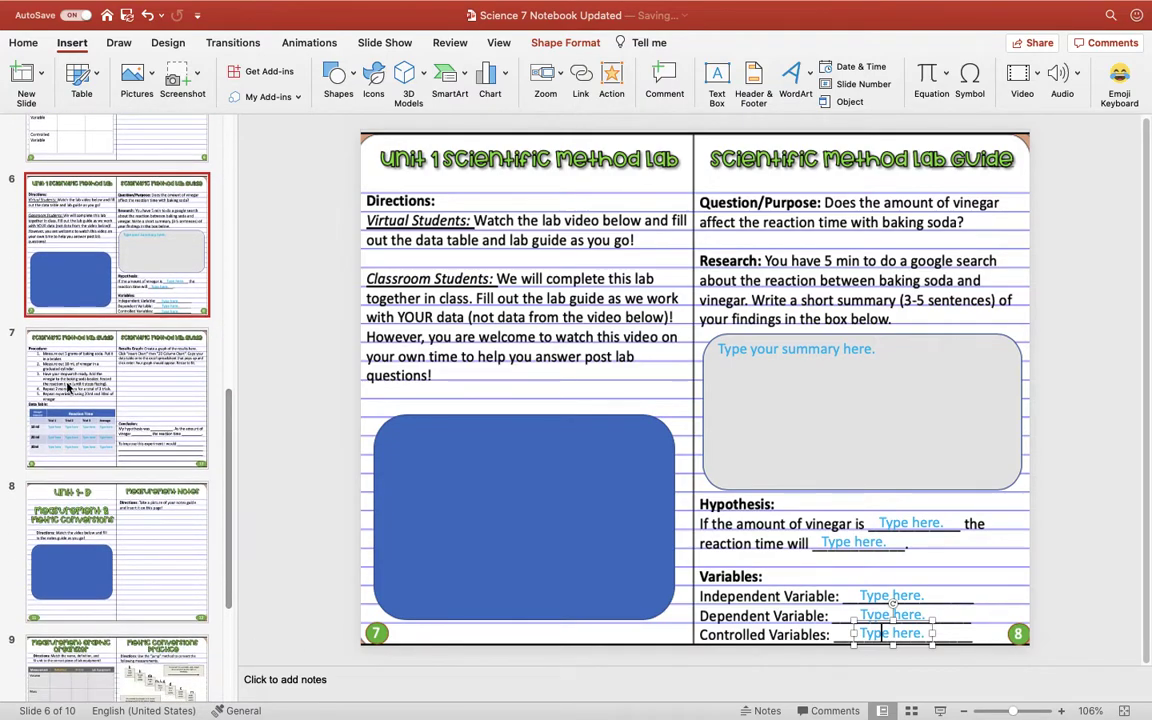
{"action": "scroll", "coordinate": [604, 507], "scroll_direction": "down", "scroll_amount": 2}
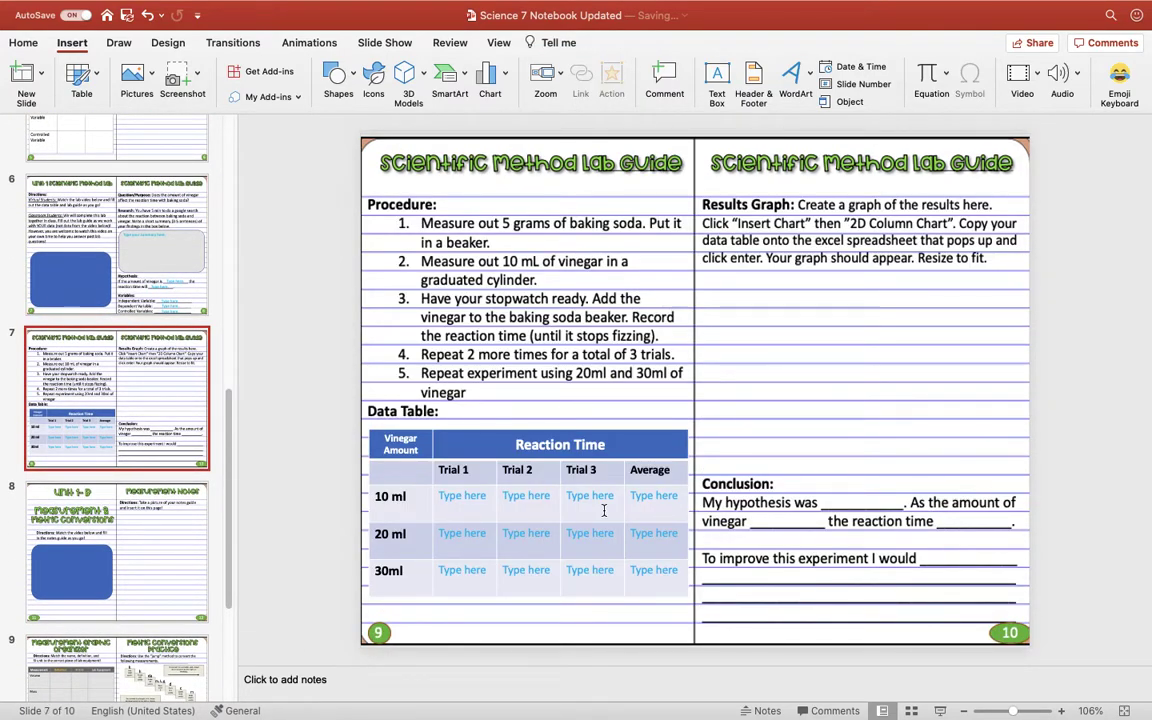
Shift the Reaction Time data table slightly left on slide 7
{"action": "left_click", "coordinate": [461, 430]}
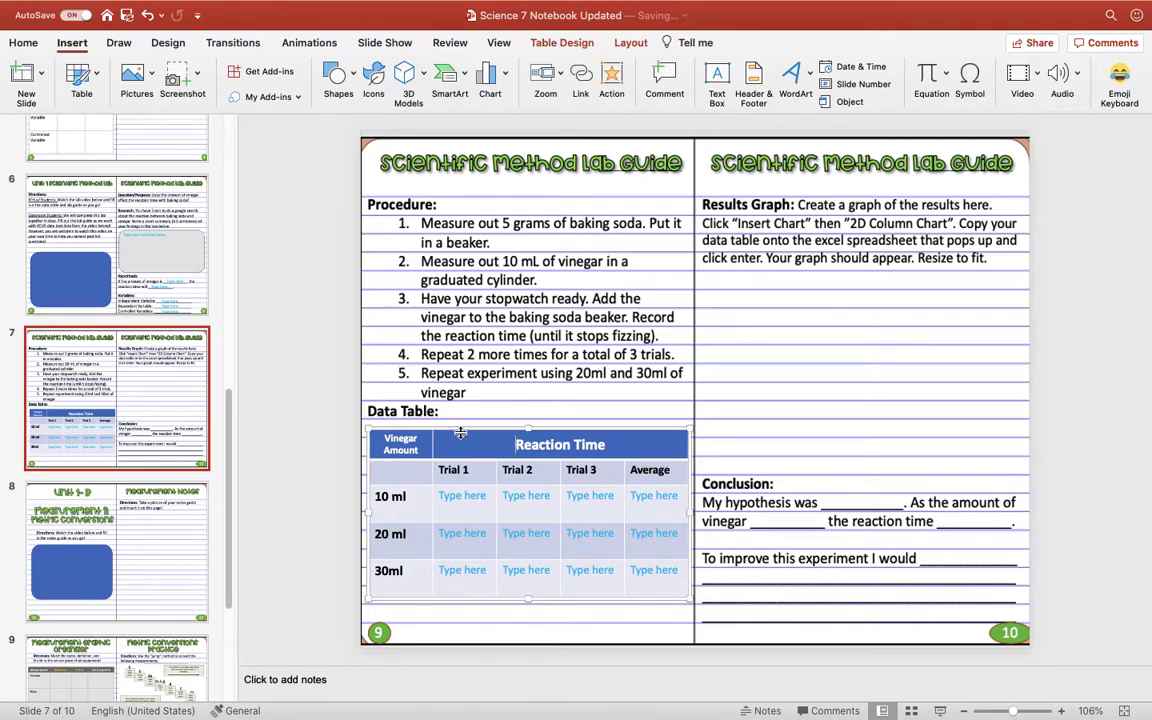
{"action": "mouse_move", "coordinate": [461, 432]}
{"action": "left_mouse_down"}
{"action": "mouse_move", "coordinate": [469, 425]}
{"action": "mouse_move", "coordinate": [446, 440]}
{"action": "mouse_move", "coordinate": [453, 434]}
{"action": "left_mouse_up"}
{"action": "left_click", "coordinate": [796, 390]}
Browse the Column chart types for the data table, then close the menu without inserting a chart
{"action": "left_click", "coordinate": [508, 430]}
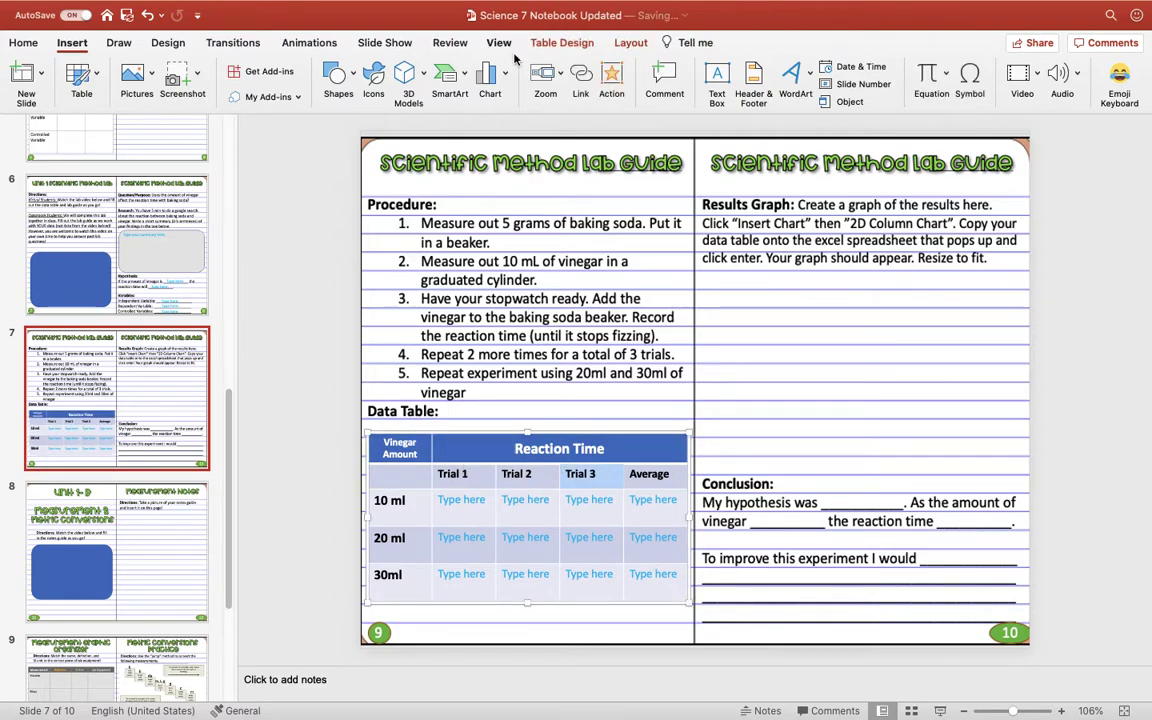
{"action": "left_click", "coordinate": [489, 78]}
{"action": "mouse_move", "coordinate": [528, 101]}
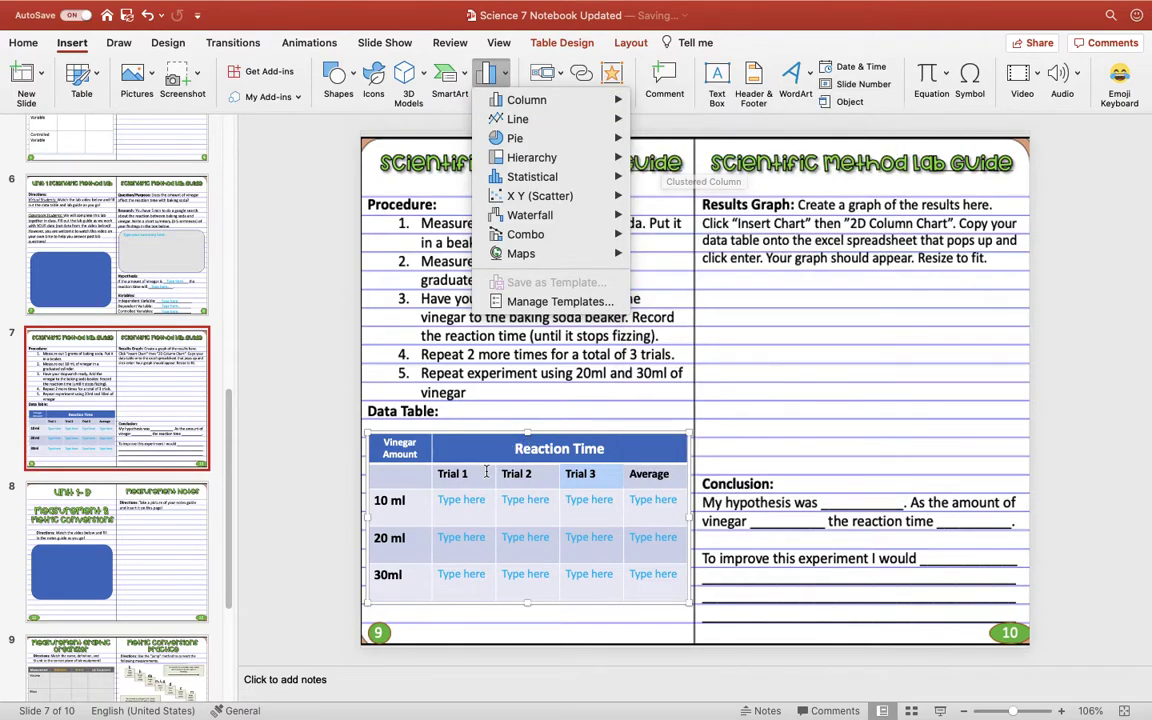
{"action": "mouse_move", "coordinate": [618, 108]}
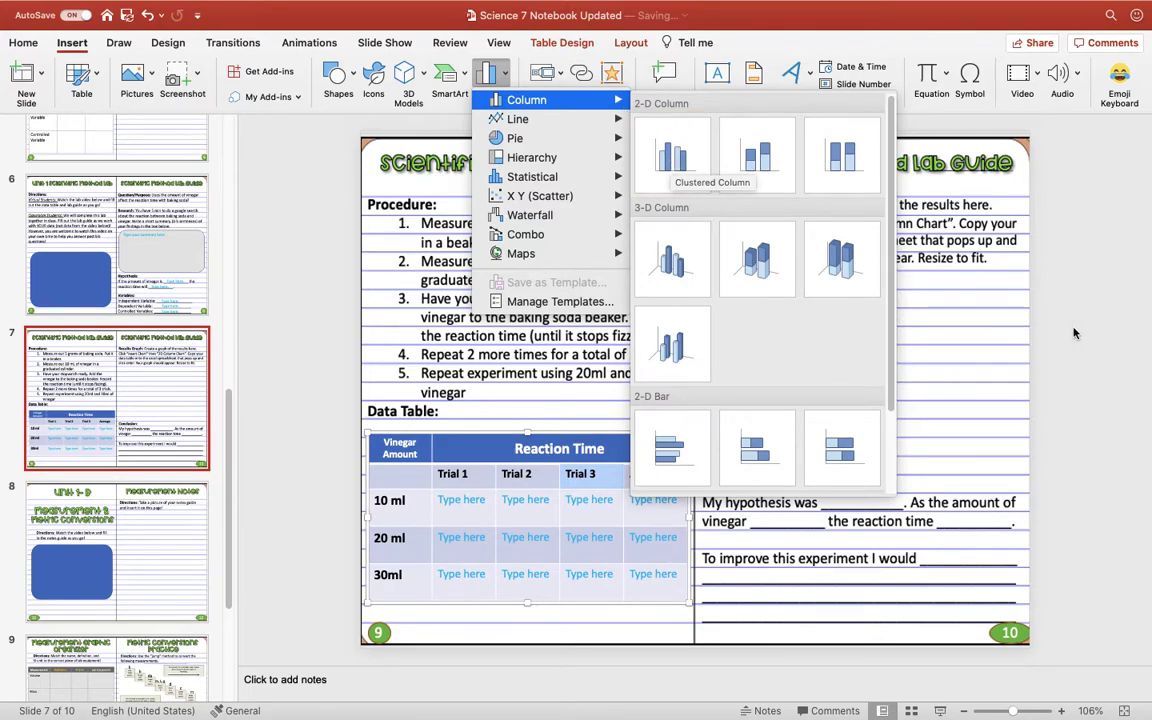
{"action": "left_click", "coordinate": [765, 272]}
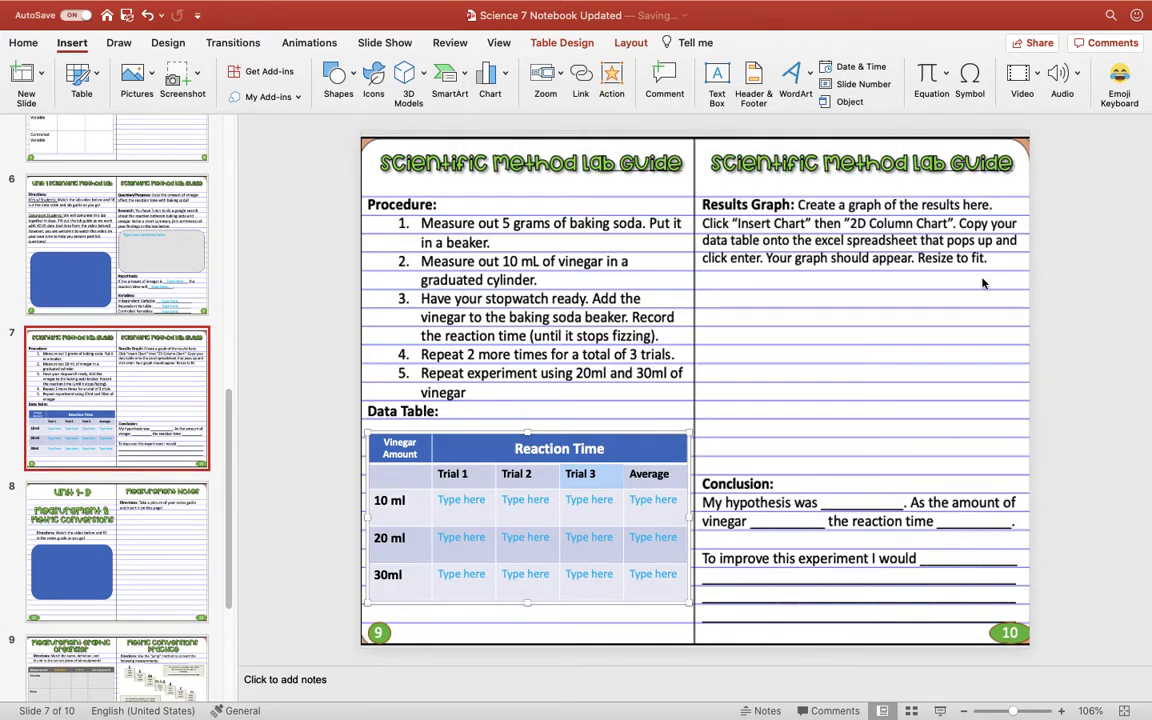
{"action": "left_click", "coordinate": [1106, 257]}
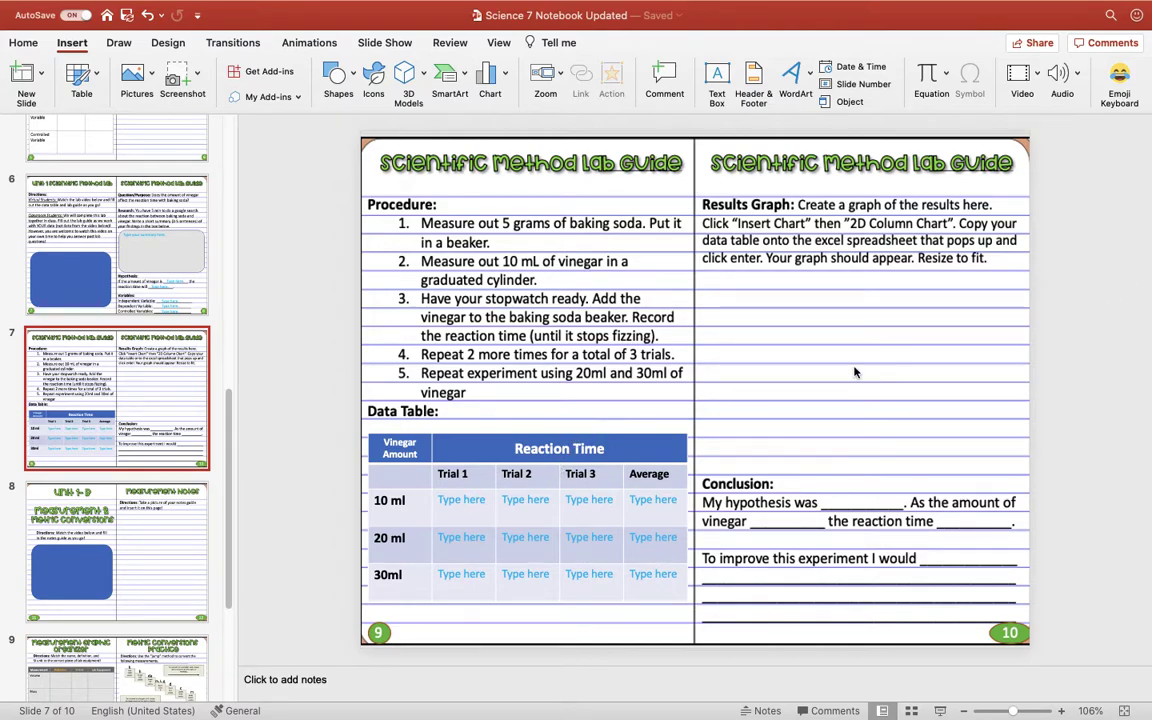
On the Measurement Graphic Organizer slide, place the Meter card in the Length row's SI Unit cell
{"action": "left_click", "coordinate": [156, 478]}
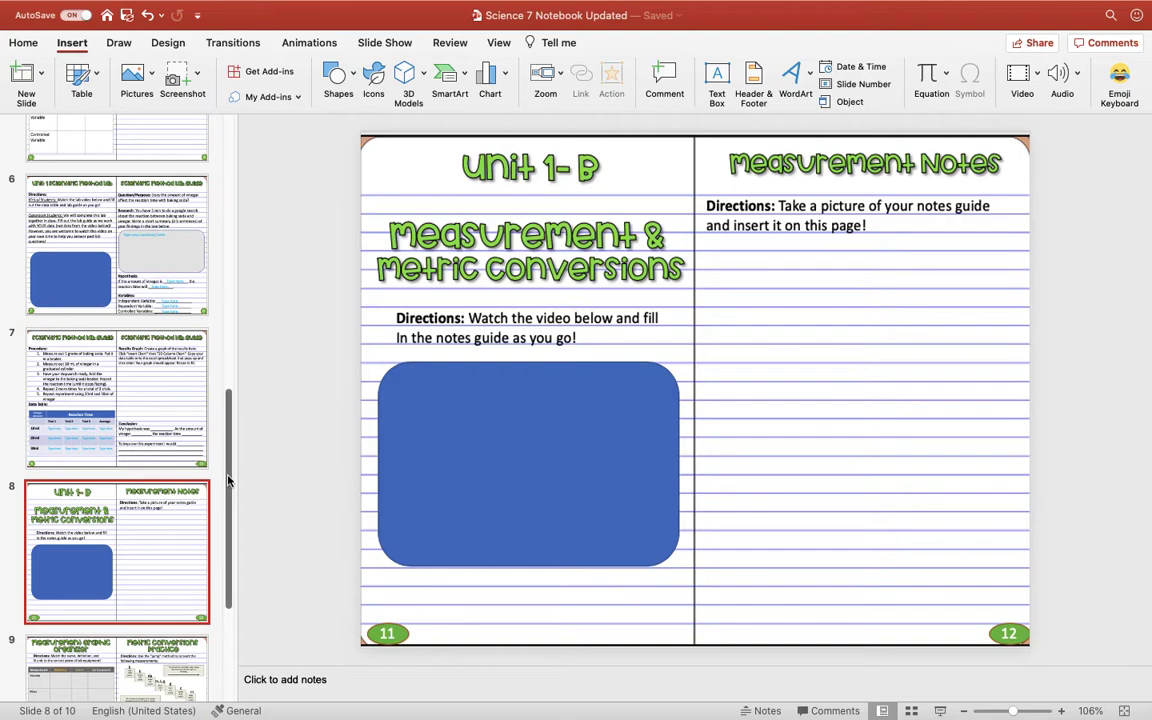
{"action": "scroll", "coordinate": [228, 481], "scroll_direction": "down", "scroll_amount": 3}
{"action": "left_click", "coordinate": [140, 450]}
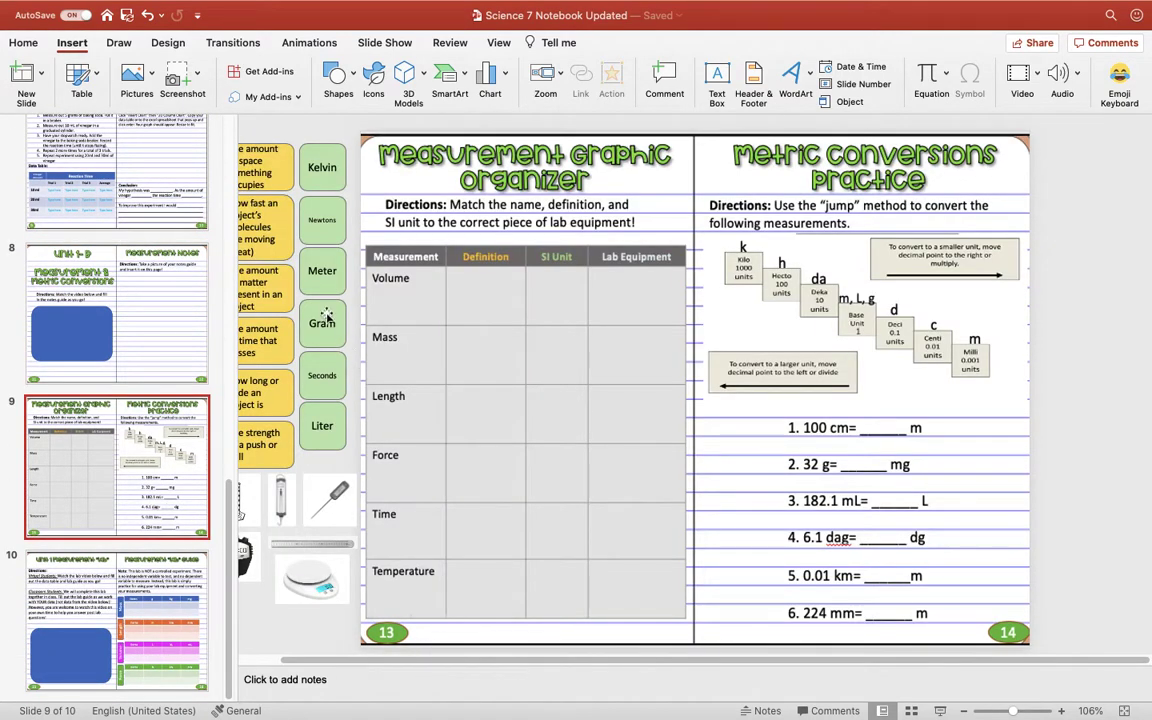
{"action": "left_click_drag", "start_coordinate": [322, 270], "coordinate": [550, 407]}
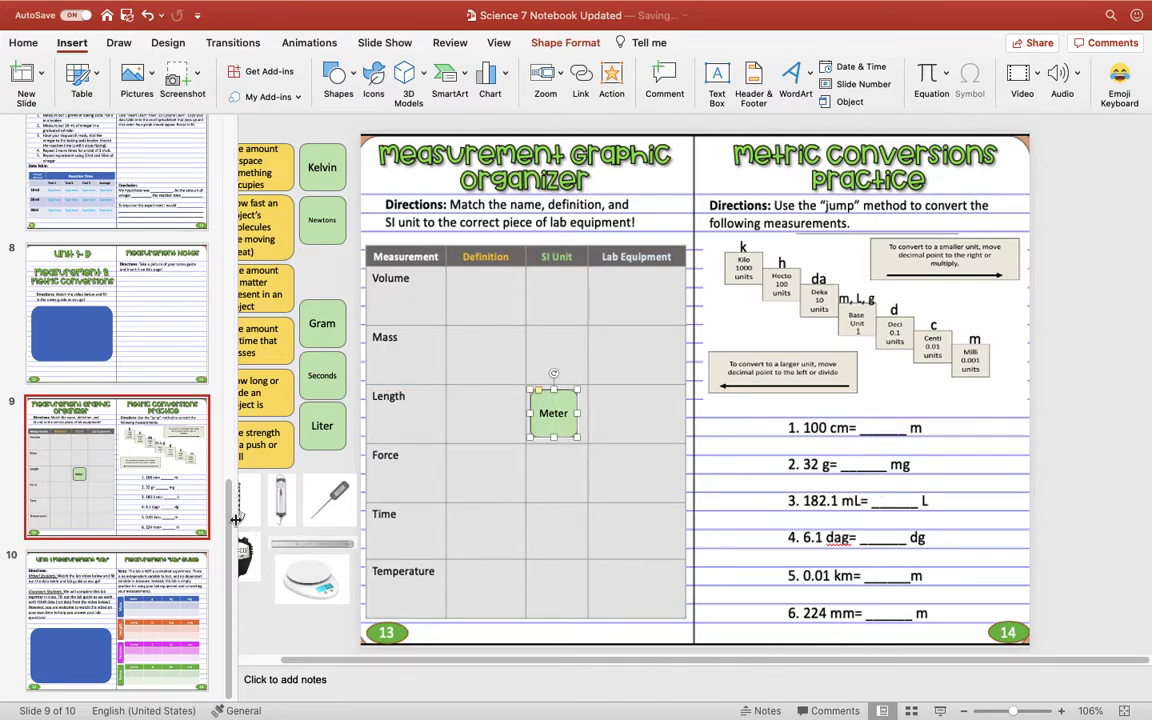
Go to the Unit 1 Measurement Lab slide, then back to the cover slide
{"action": "left_click", "coordinate": [96, 562]}
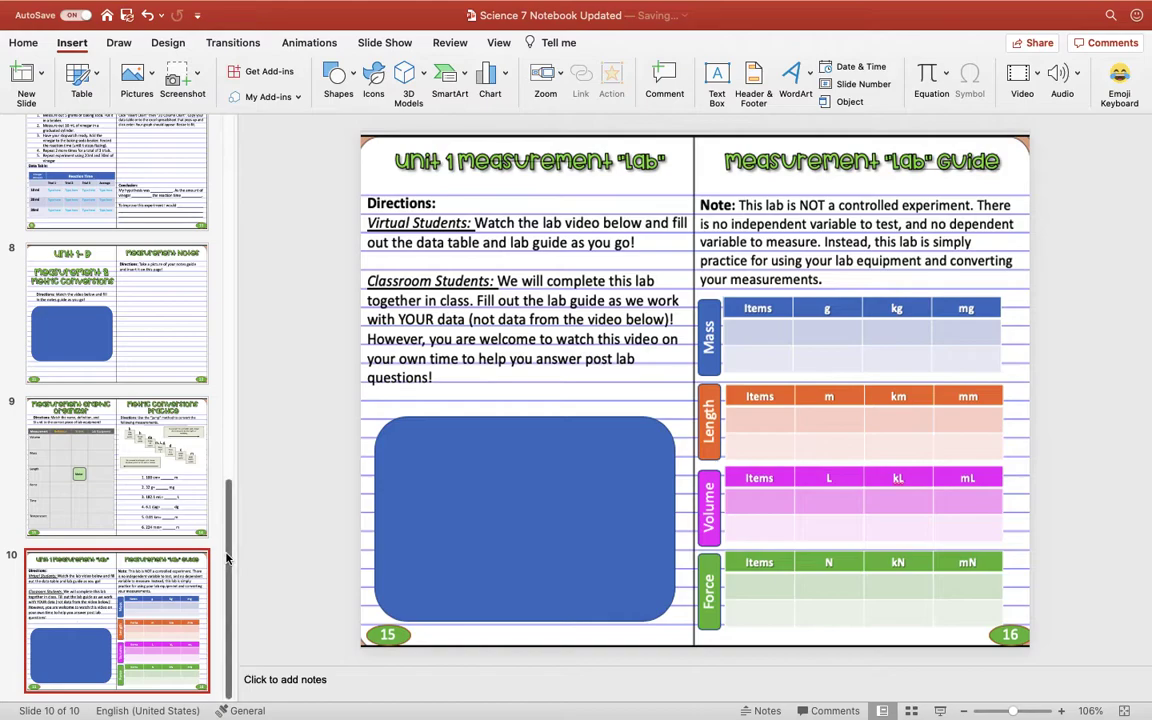
{"action": "scroll", "coordinate": [227, 558], "scroll_direction": "up", "scroll_amount": 15}
{"action": "left_click", "coordinate": [45, 140]}
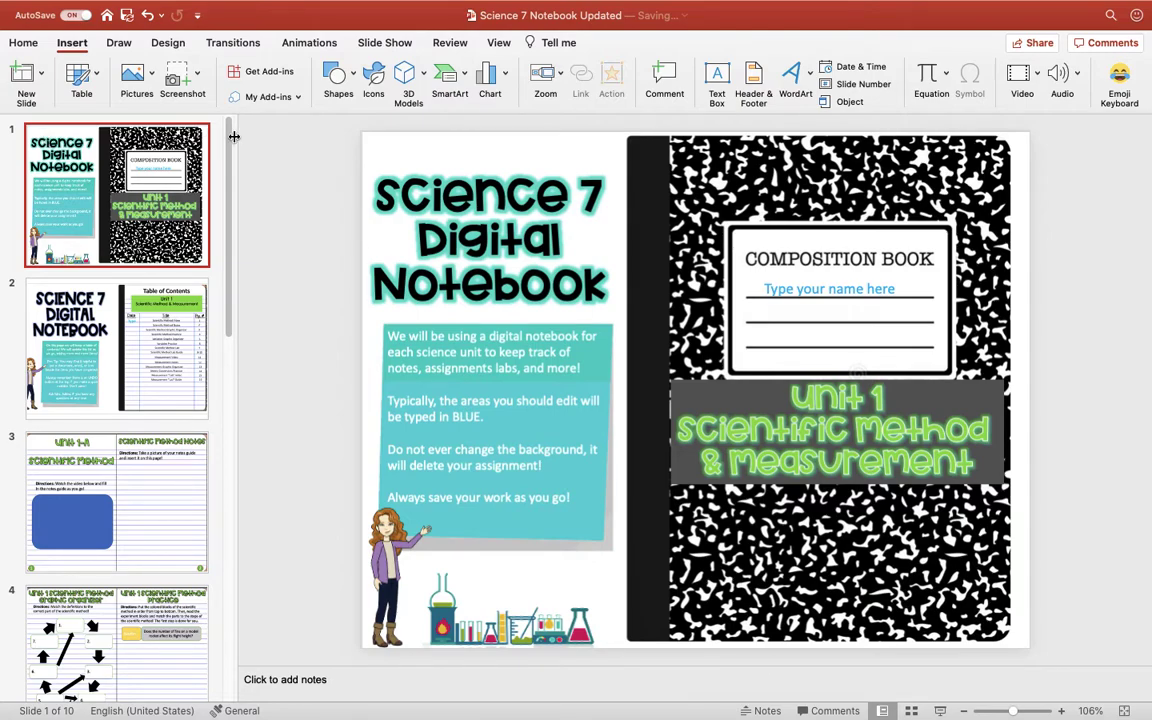
View the table of contents and Unit 1-A Scientific Method notes slides
{"action": "left_click_drag", "start_coordinate": [229, 141], "coordinate": [222, 494]}
{"action": "scroll", "coordinate": [215, 480], "scroll_direction": "down", "scroll_amount": 1}
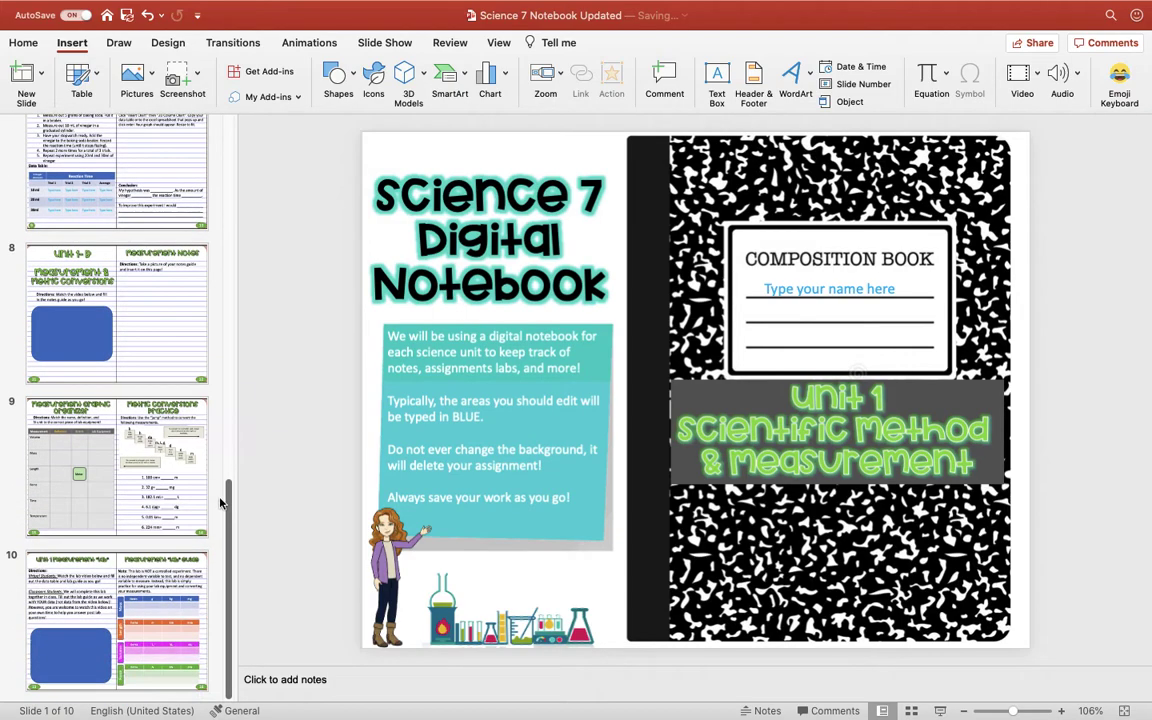
{"action": "scroll", "coordinate": [200, 456], "scroll_direction": "up", "scroll_amount": 15}
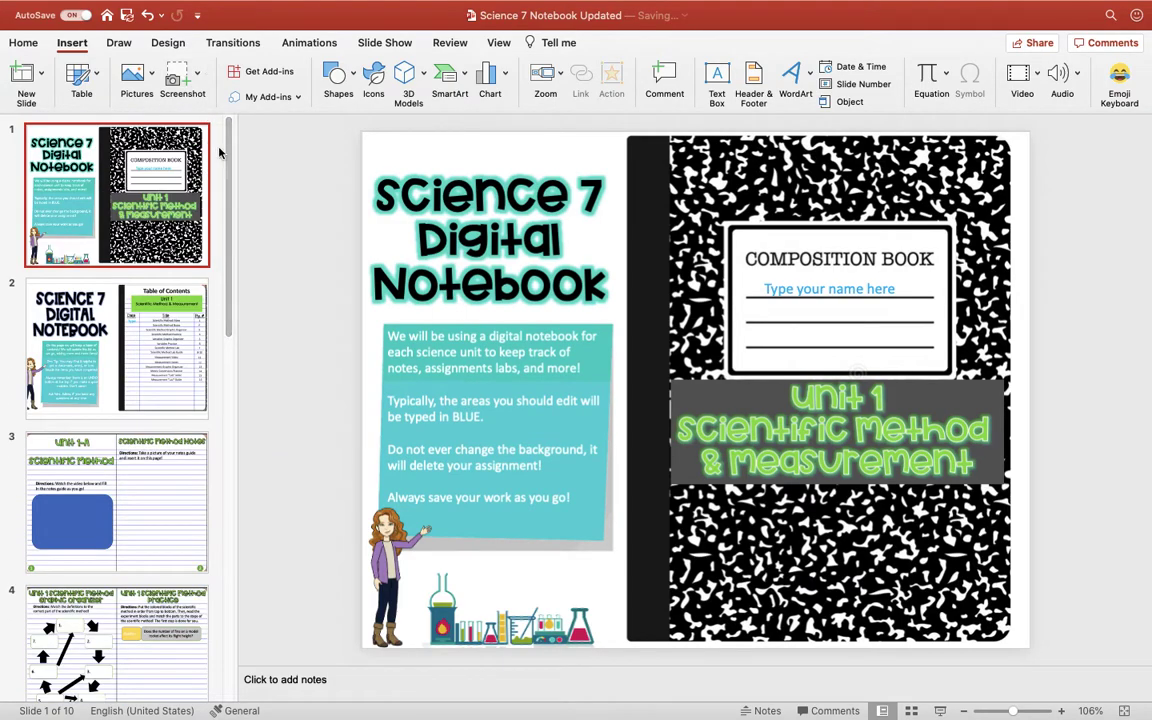
{"action": "scroll", "coordinate": [221, 147], "scroll_direction": "down", "scroll_amount": 8}
{"action": "scroll", "coordinate": [238, 253], "scroll_direction": "up", "scroll_amount": 3}
{"action": "scroll", "coordinate": [238, 253], "scroll_direction": "up", "scroll_amount": 3}
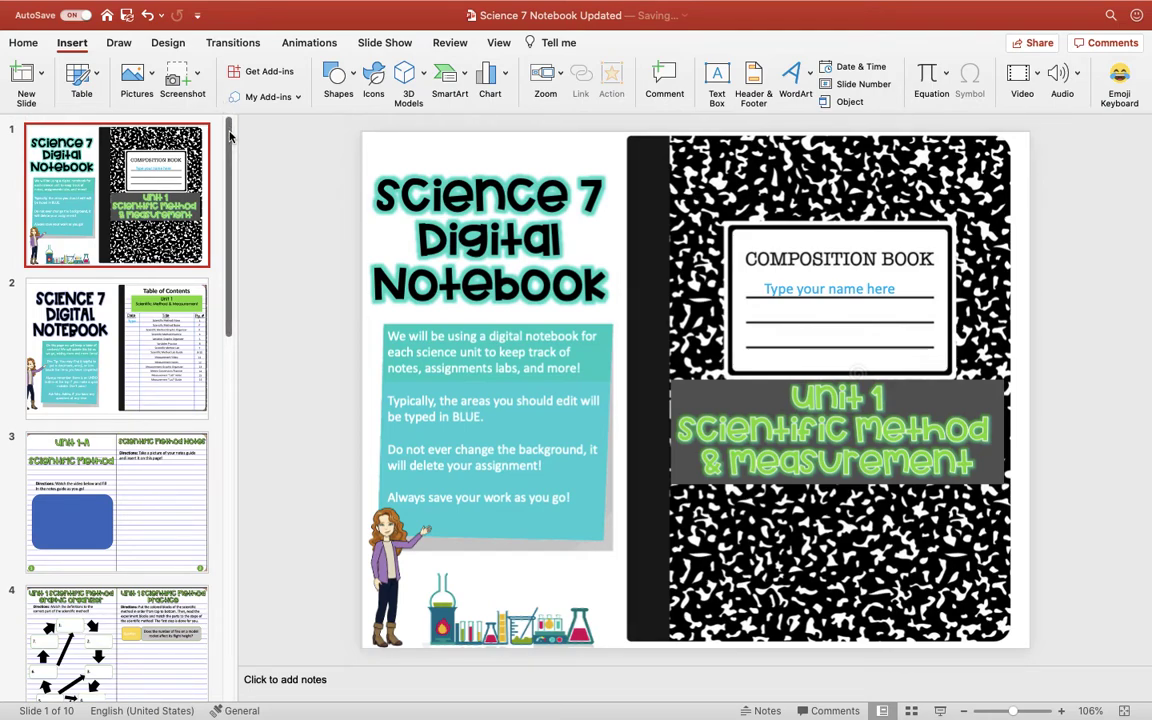
{"action": "scroll", "coordinate": [229, 140], "scroll_direction": "down", "scroll_amount": 1}
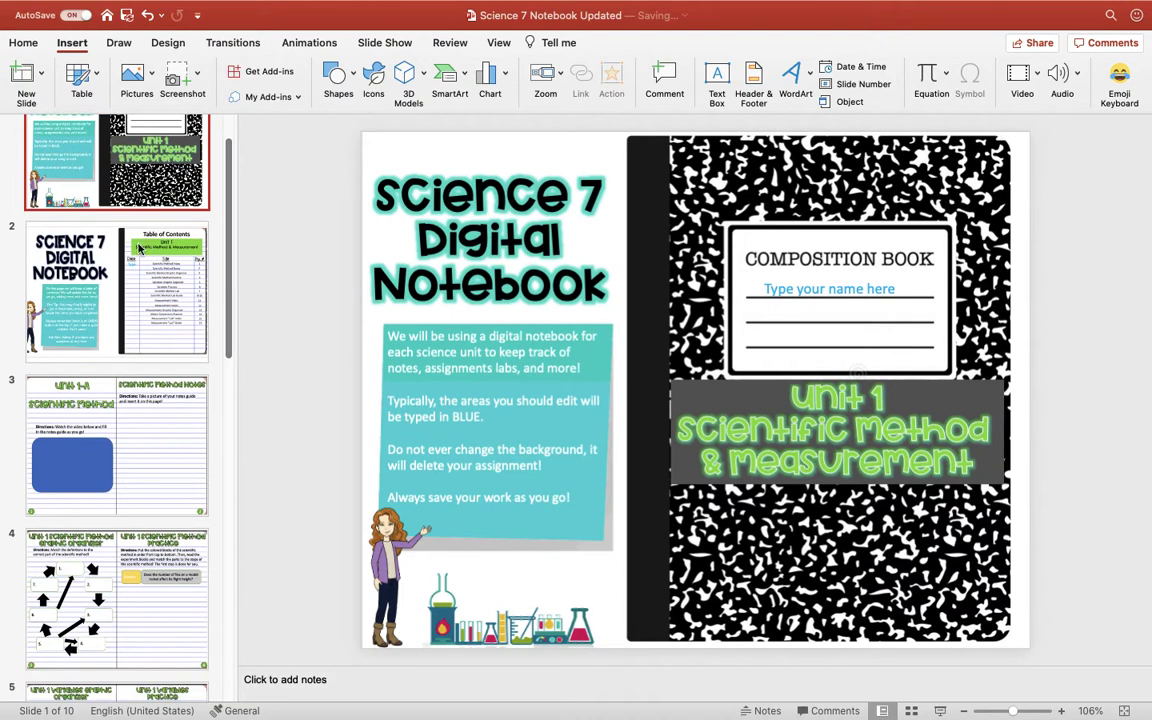
{"action": "left_click", "coordinate": [160, 320]}
{"action": "left_click", "coordinate": [143, 406]}
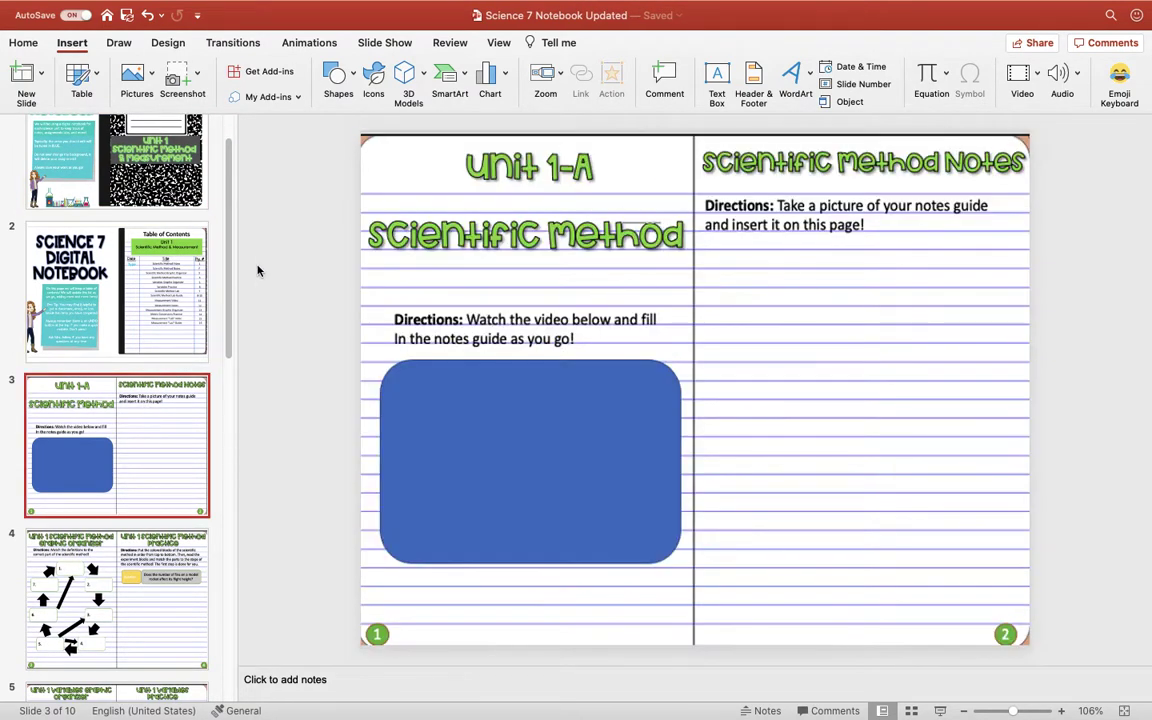
Continue through the scientific method and variables organizers to the Scientific Method Lab slide
{"action": "scroll", "coordinate": [161, 343], "scroll_direction": "down", "scroll_amount": 5}
{"action": "left_click", "coordinate": [161, 343]}
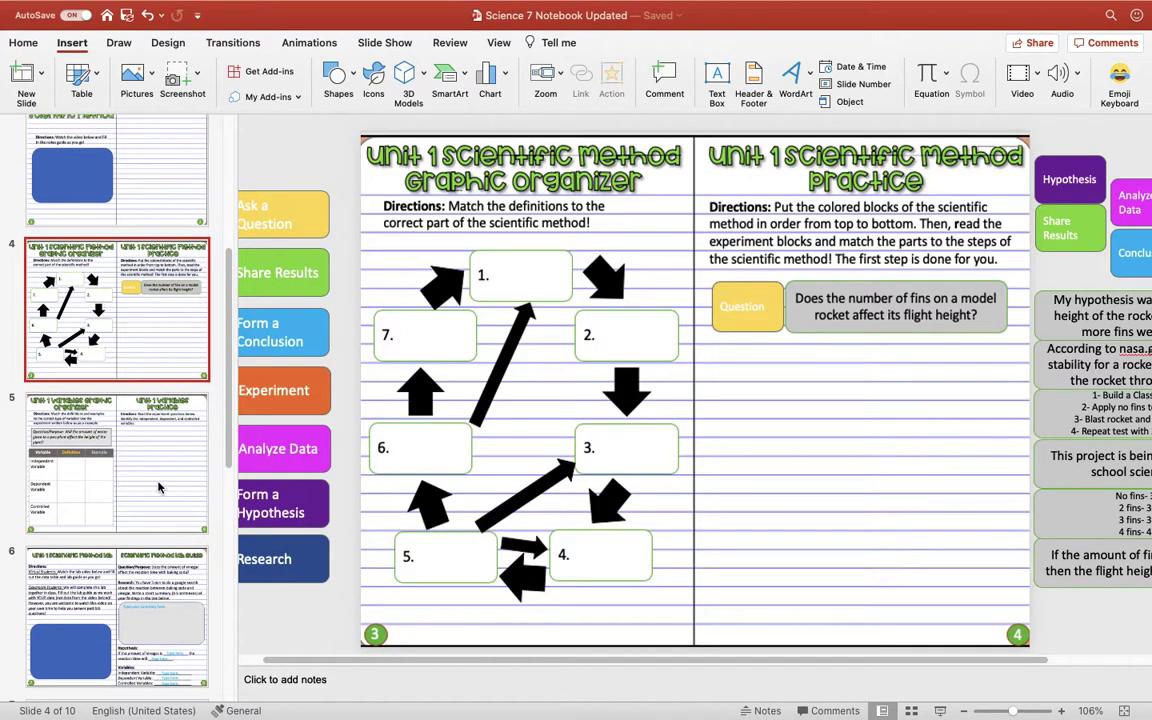
{"action": "left_click", "coordinate": [84, 427]}
{"action": "left_click", "coordinate": [105, 590]}
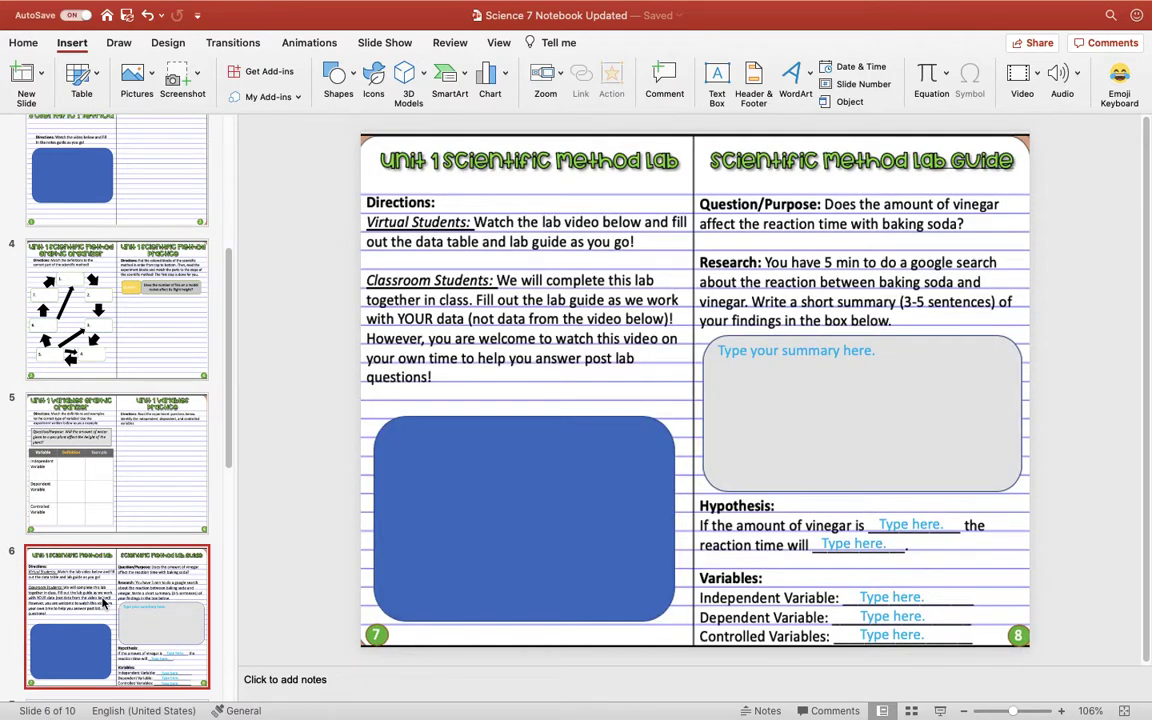
{"action": "left_click_drag", "start_coordinate": [222, 310], "coordinate": [226, 150]}
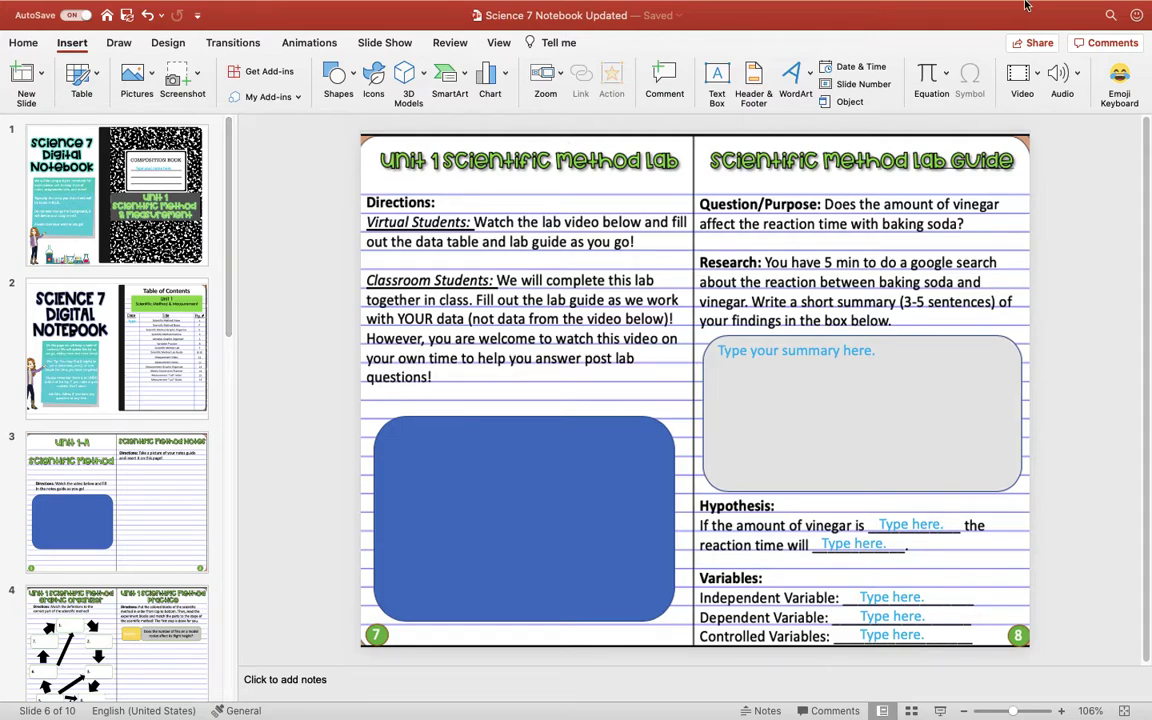
{"action": "mouse_move", "coordinate": [880, 4]}
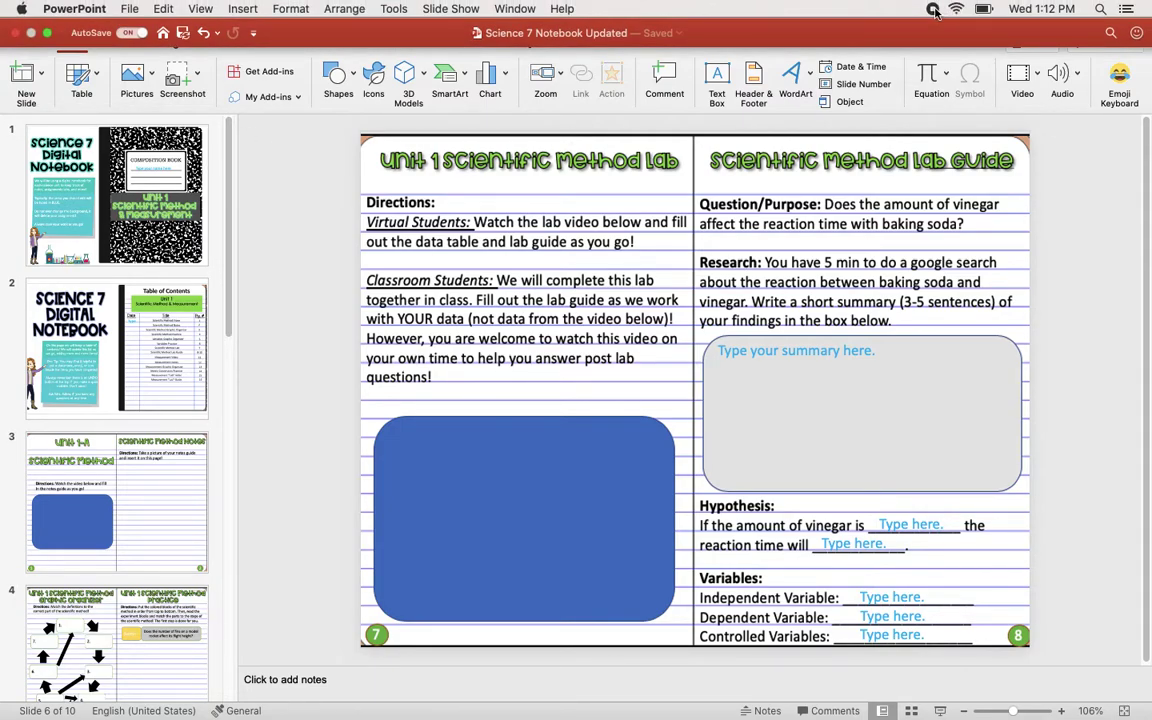